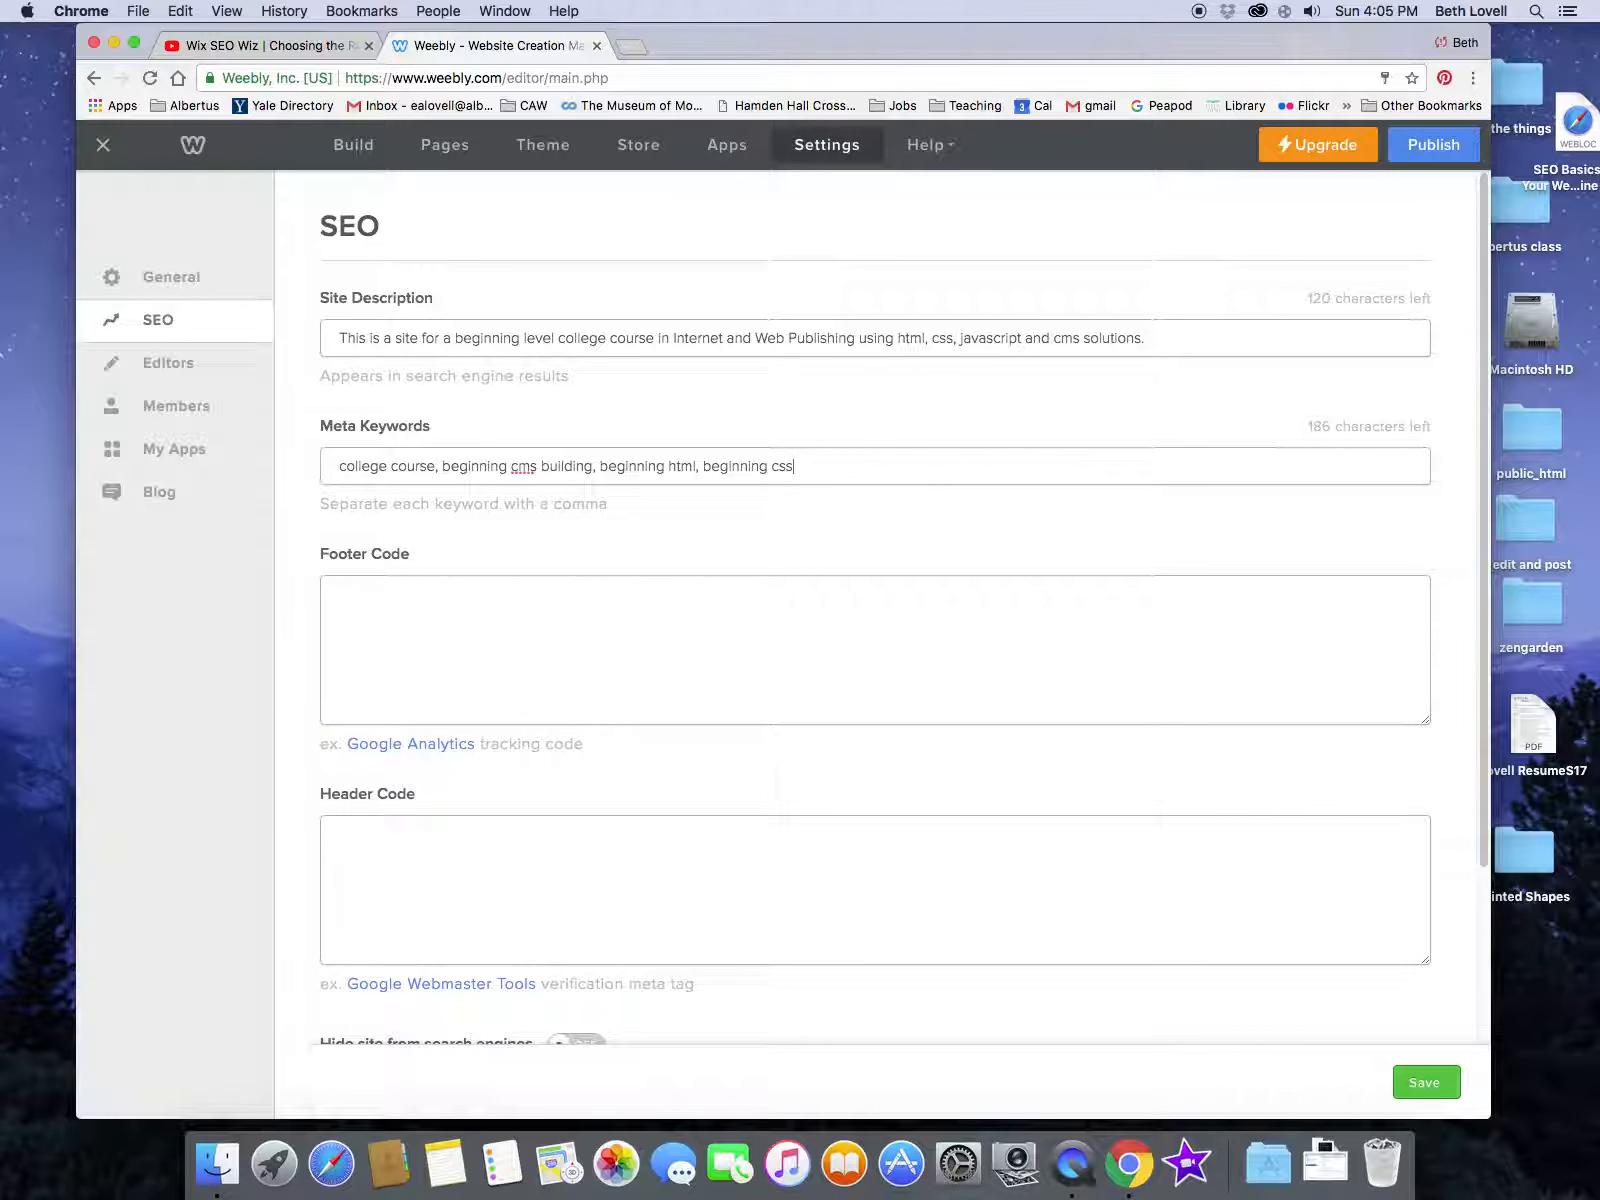
# Add "albertus magnus college" to the end of the site's meta keywords, leaving the footer and header code empty.
pyautogui.write('ertus magnus college')
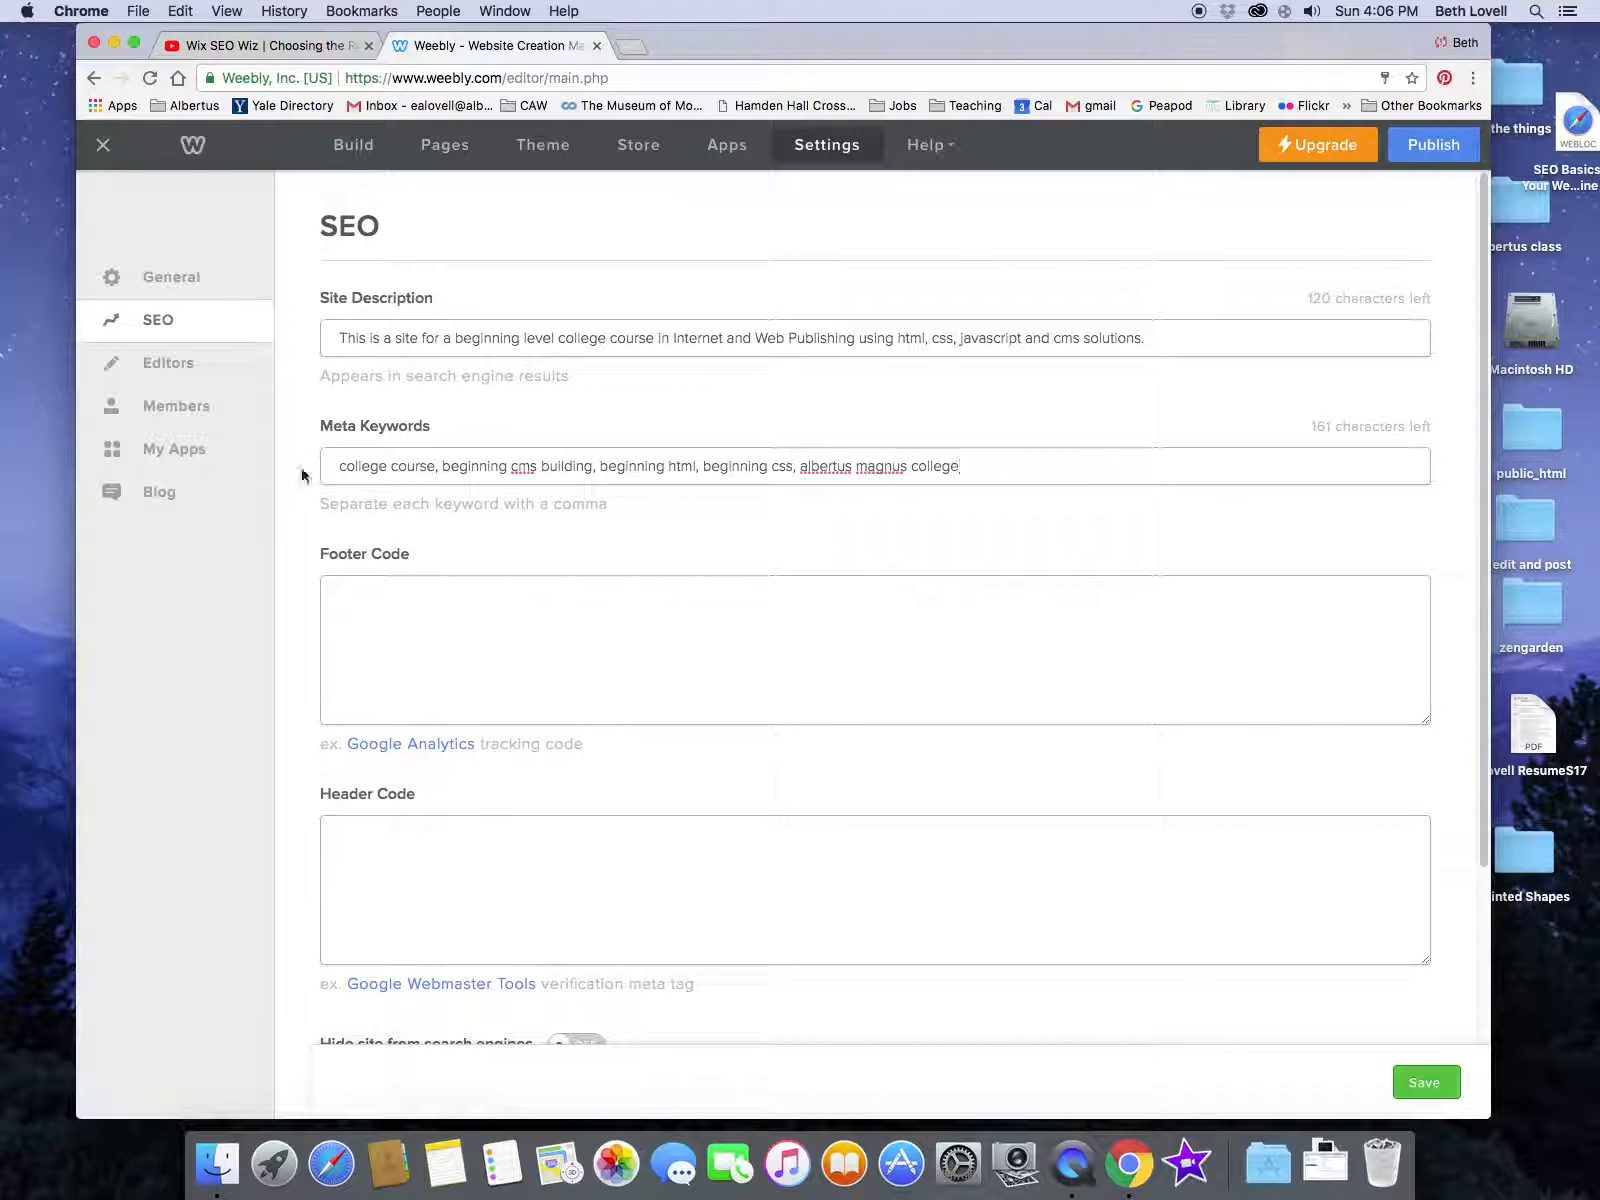
pyautogui.click(352, 613)
pyautogui.scroll(-3, 433, 675)
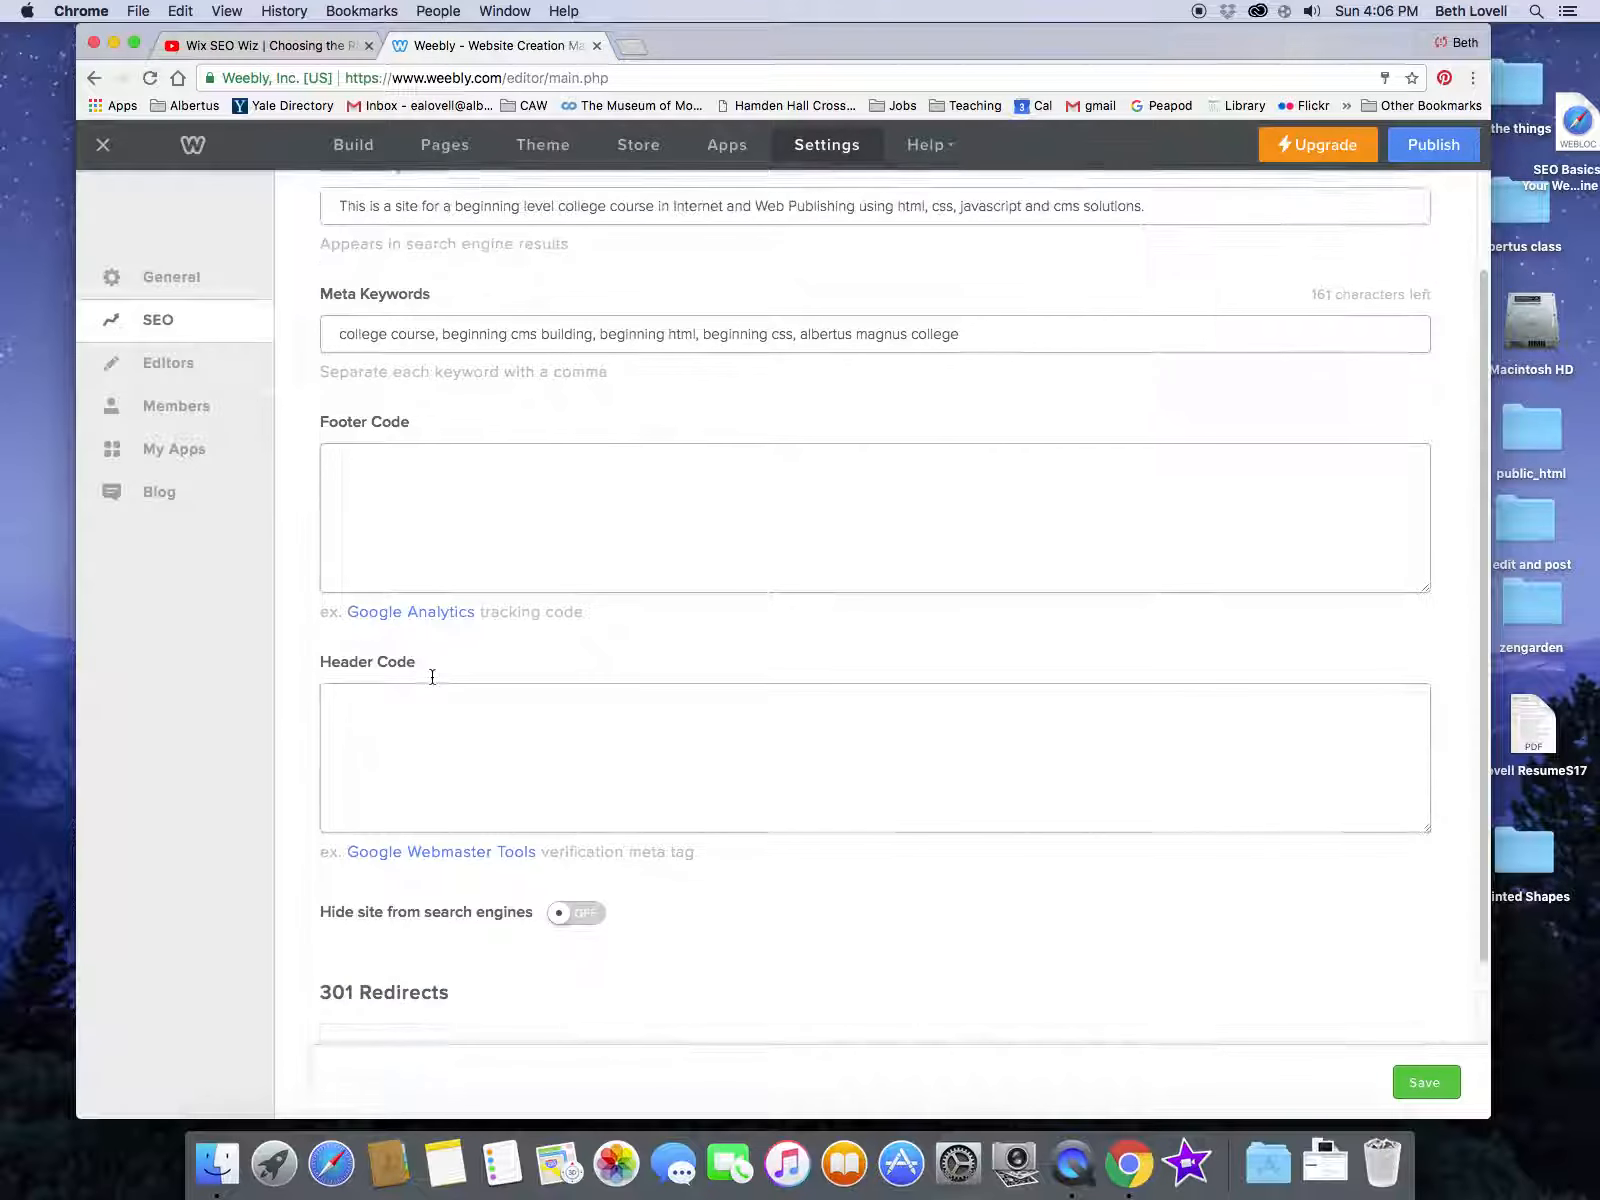
pyautogui.scroll(1, 432, 677)
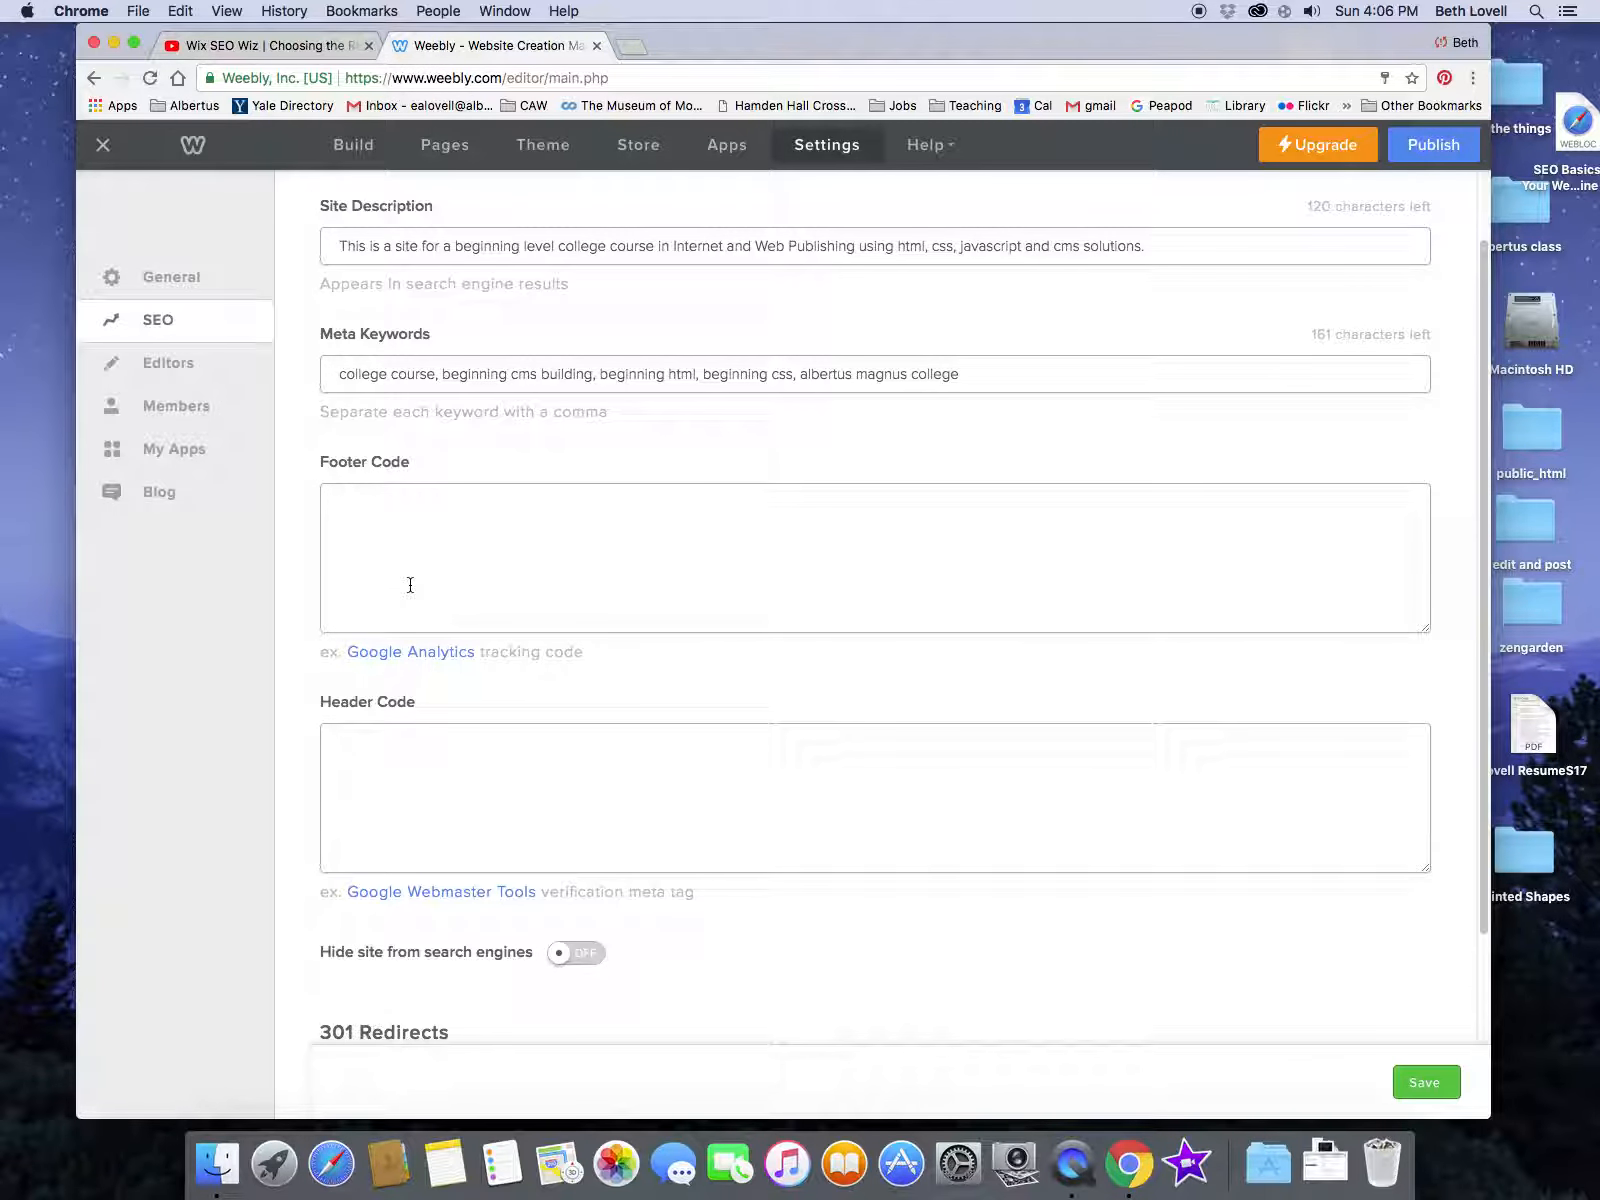
pyautogui.scroll(-2, 410, 585)
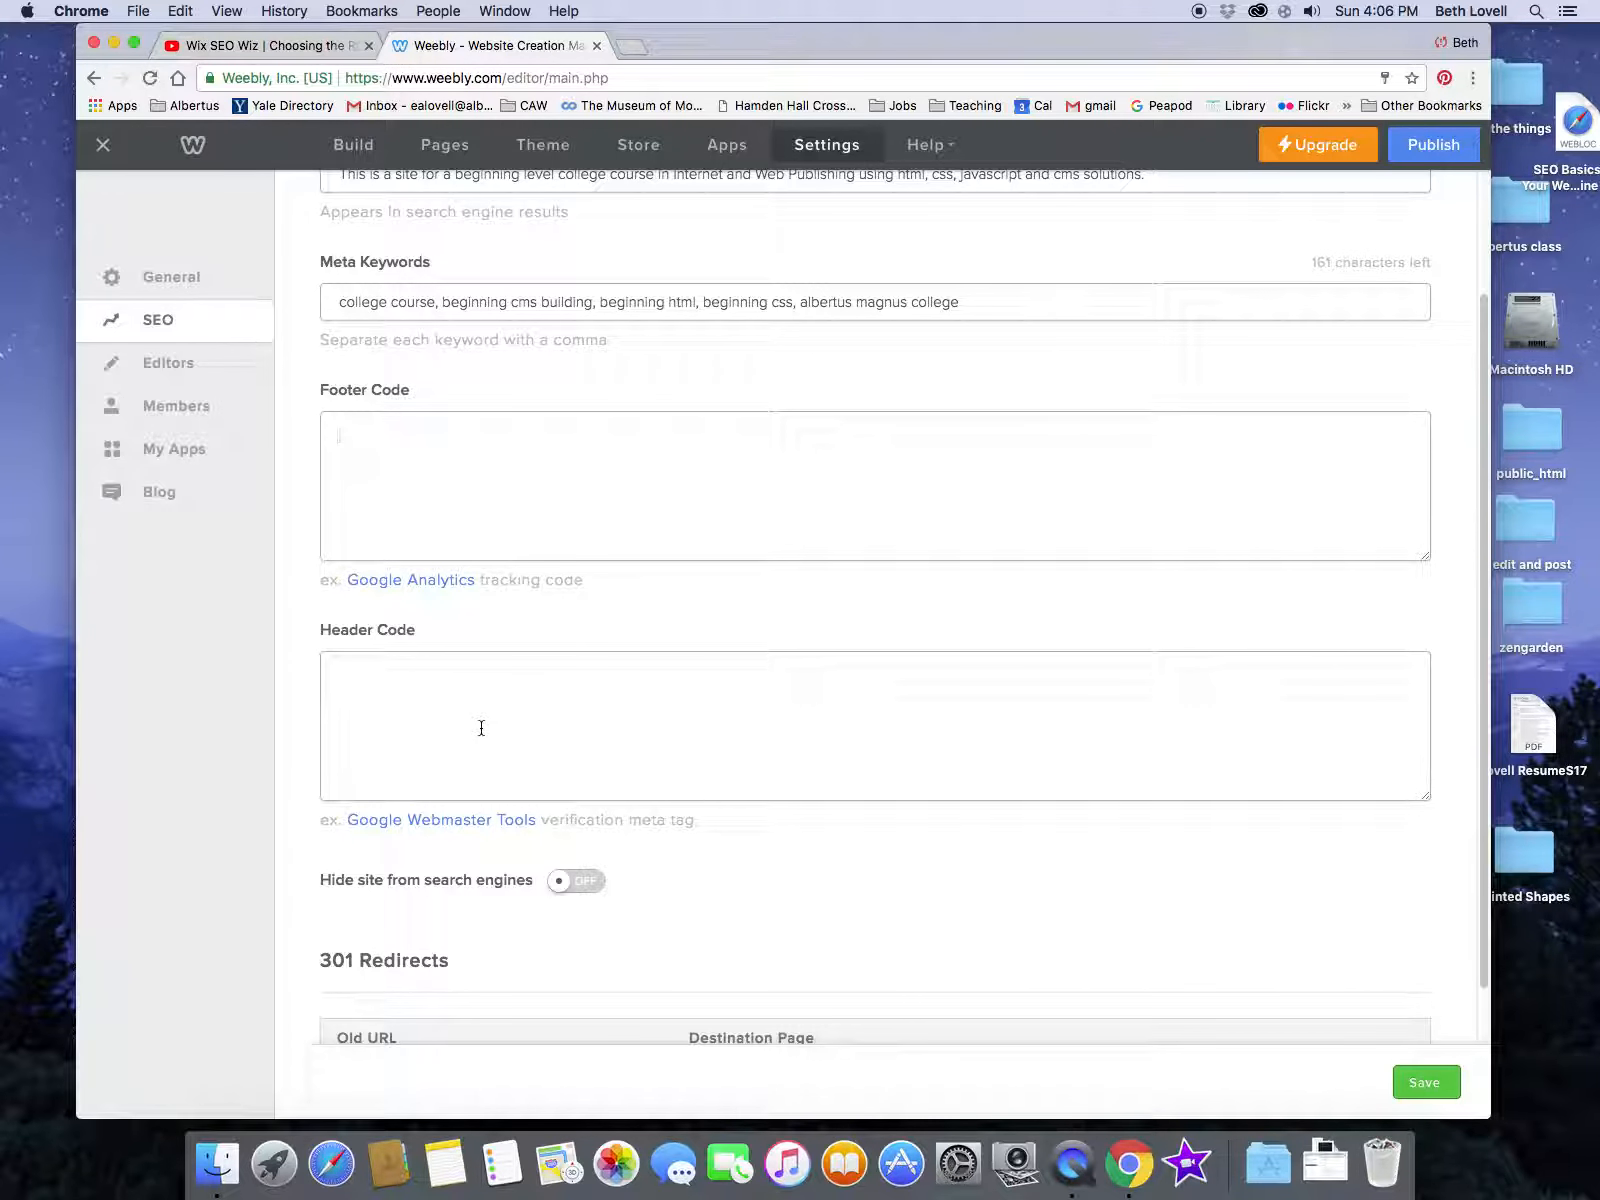
pyautogui.scroll(-4, 480, 725)
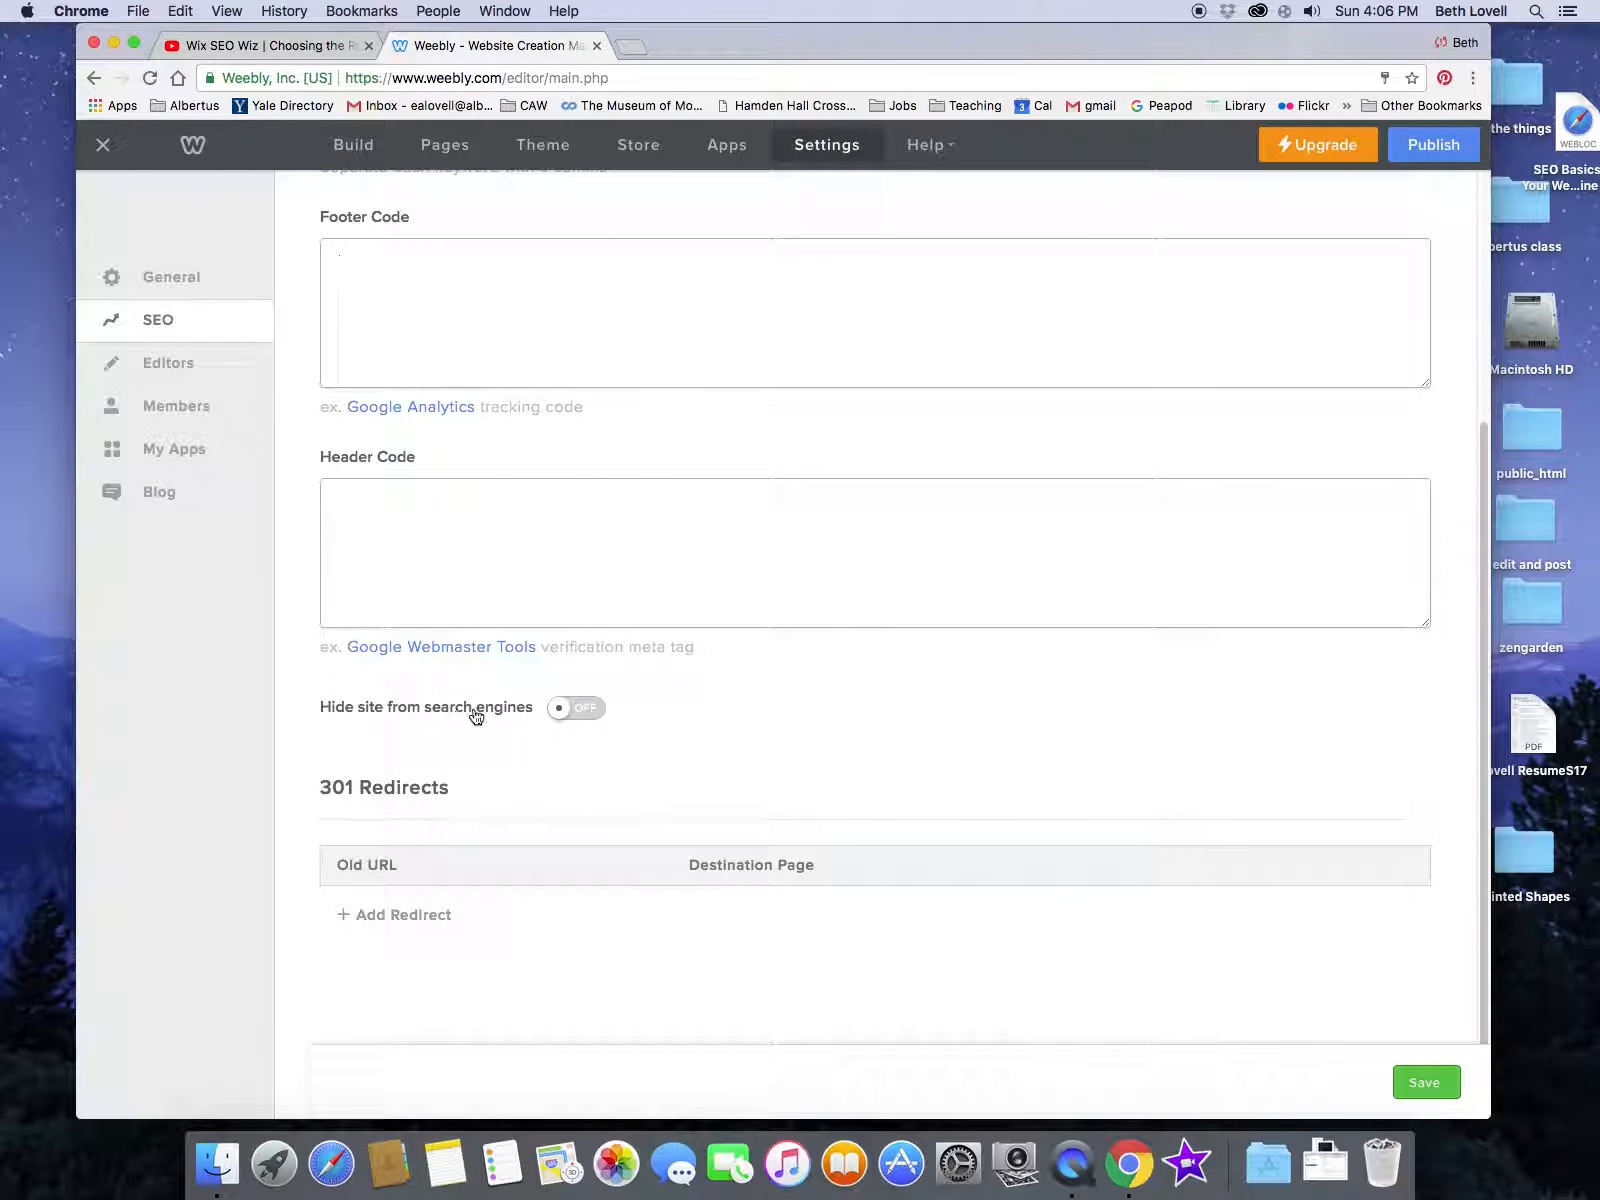
# Keep hiding the site from search engines turned off and save the site's SEO settings.
pyautogui.click(565, 711)
pyautogui.click(565, 711)
pyautogui.scroll(1, 442, 752)
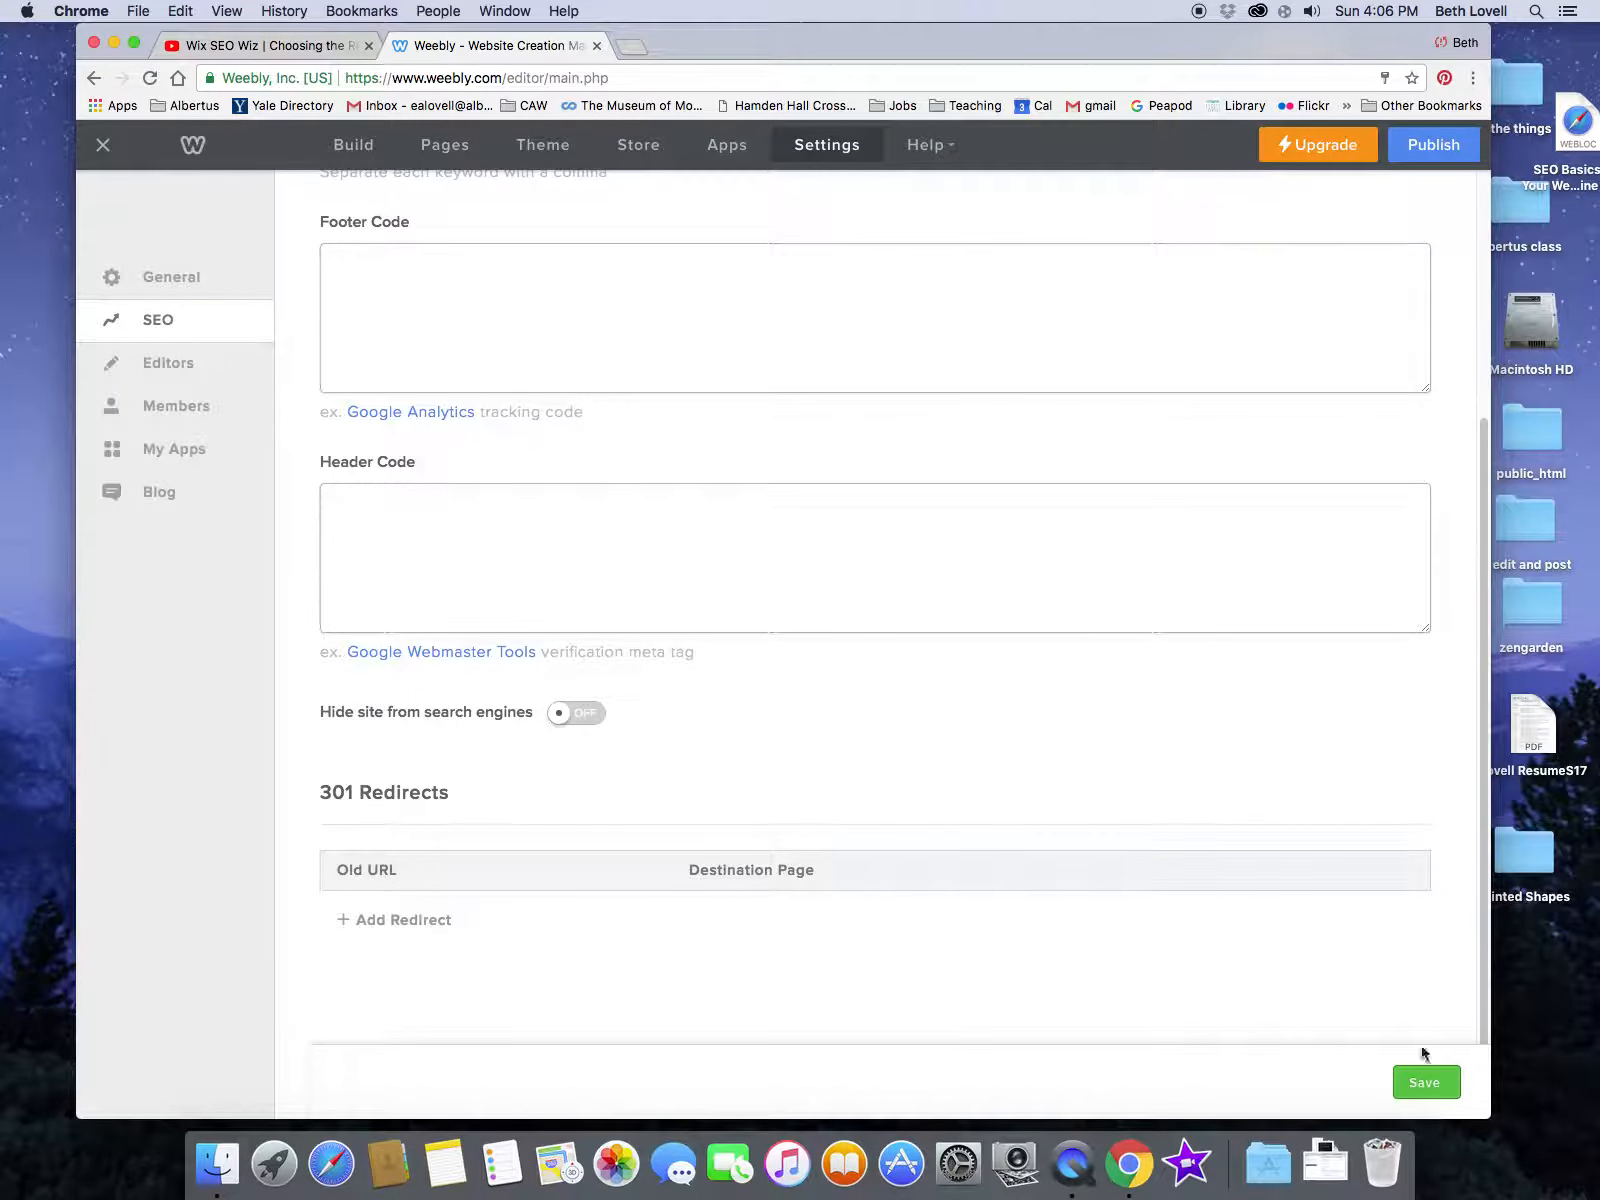
pyautogui.click(1448, 1084)
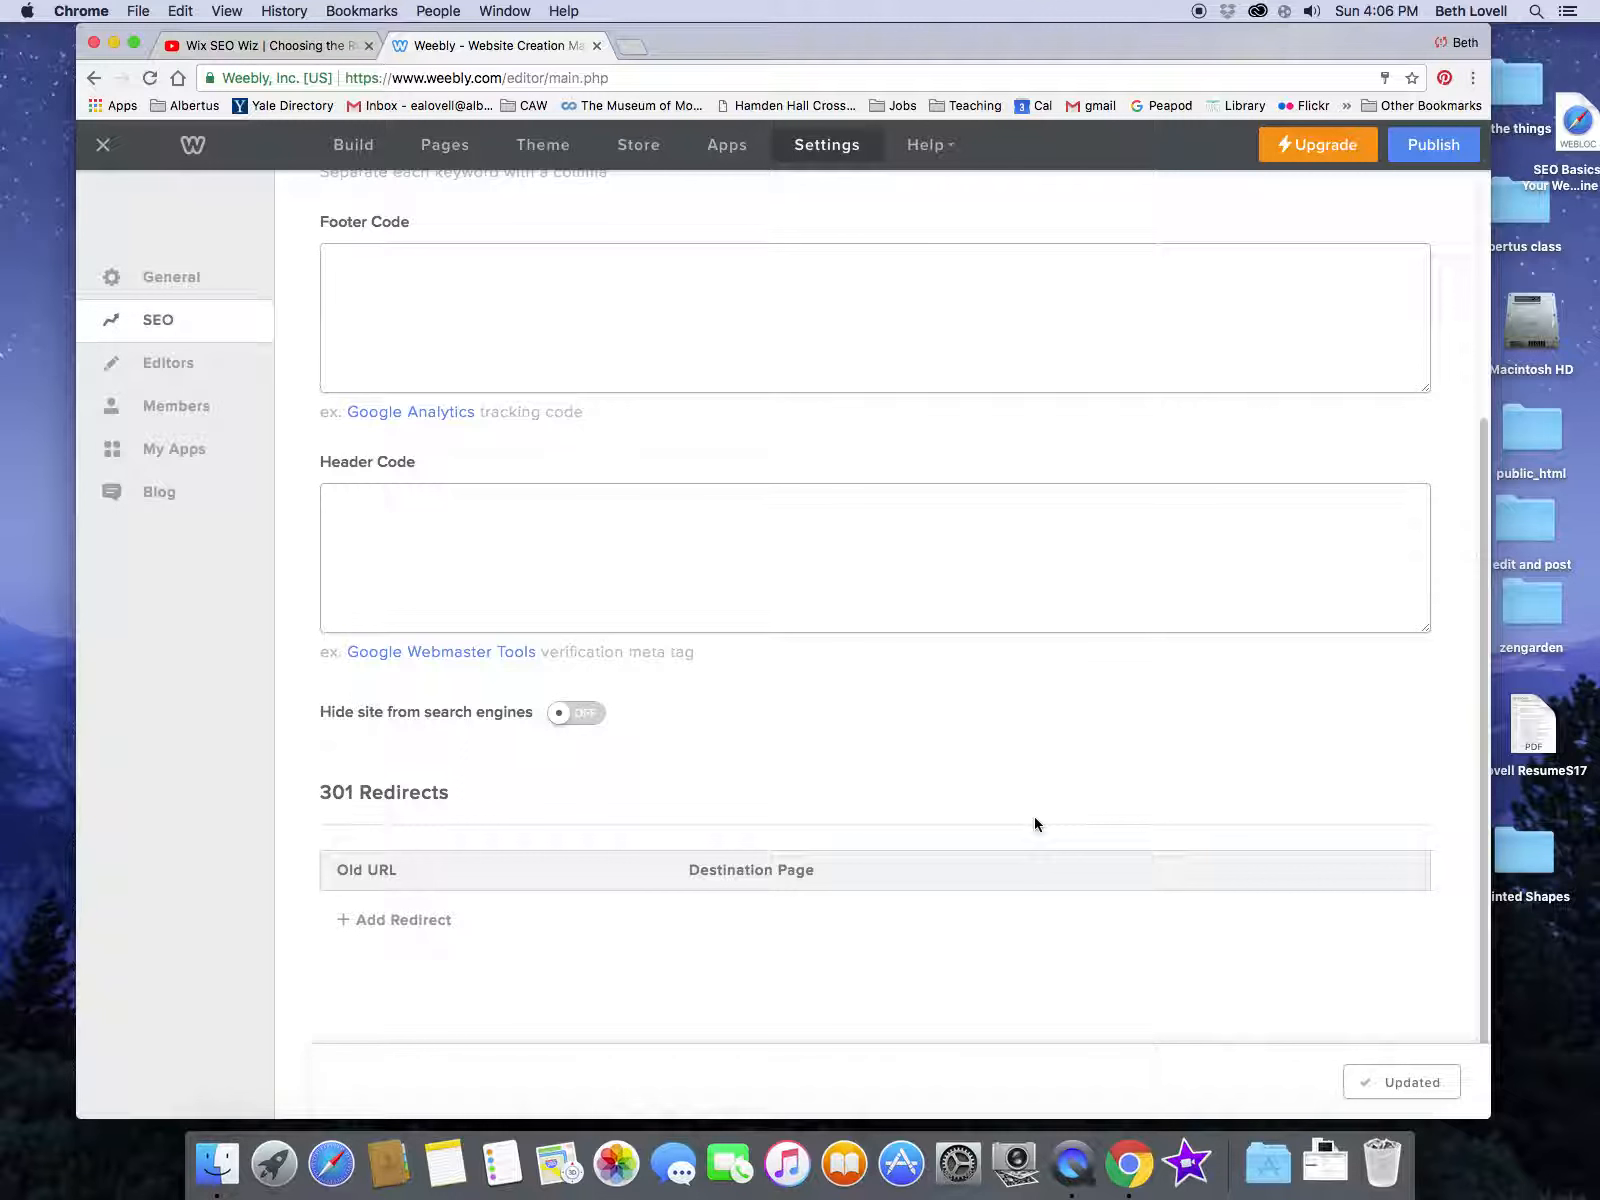
pyautogui.moveTo(1482, 511); pyautogui.dragTo(1457, 234)
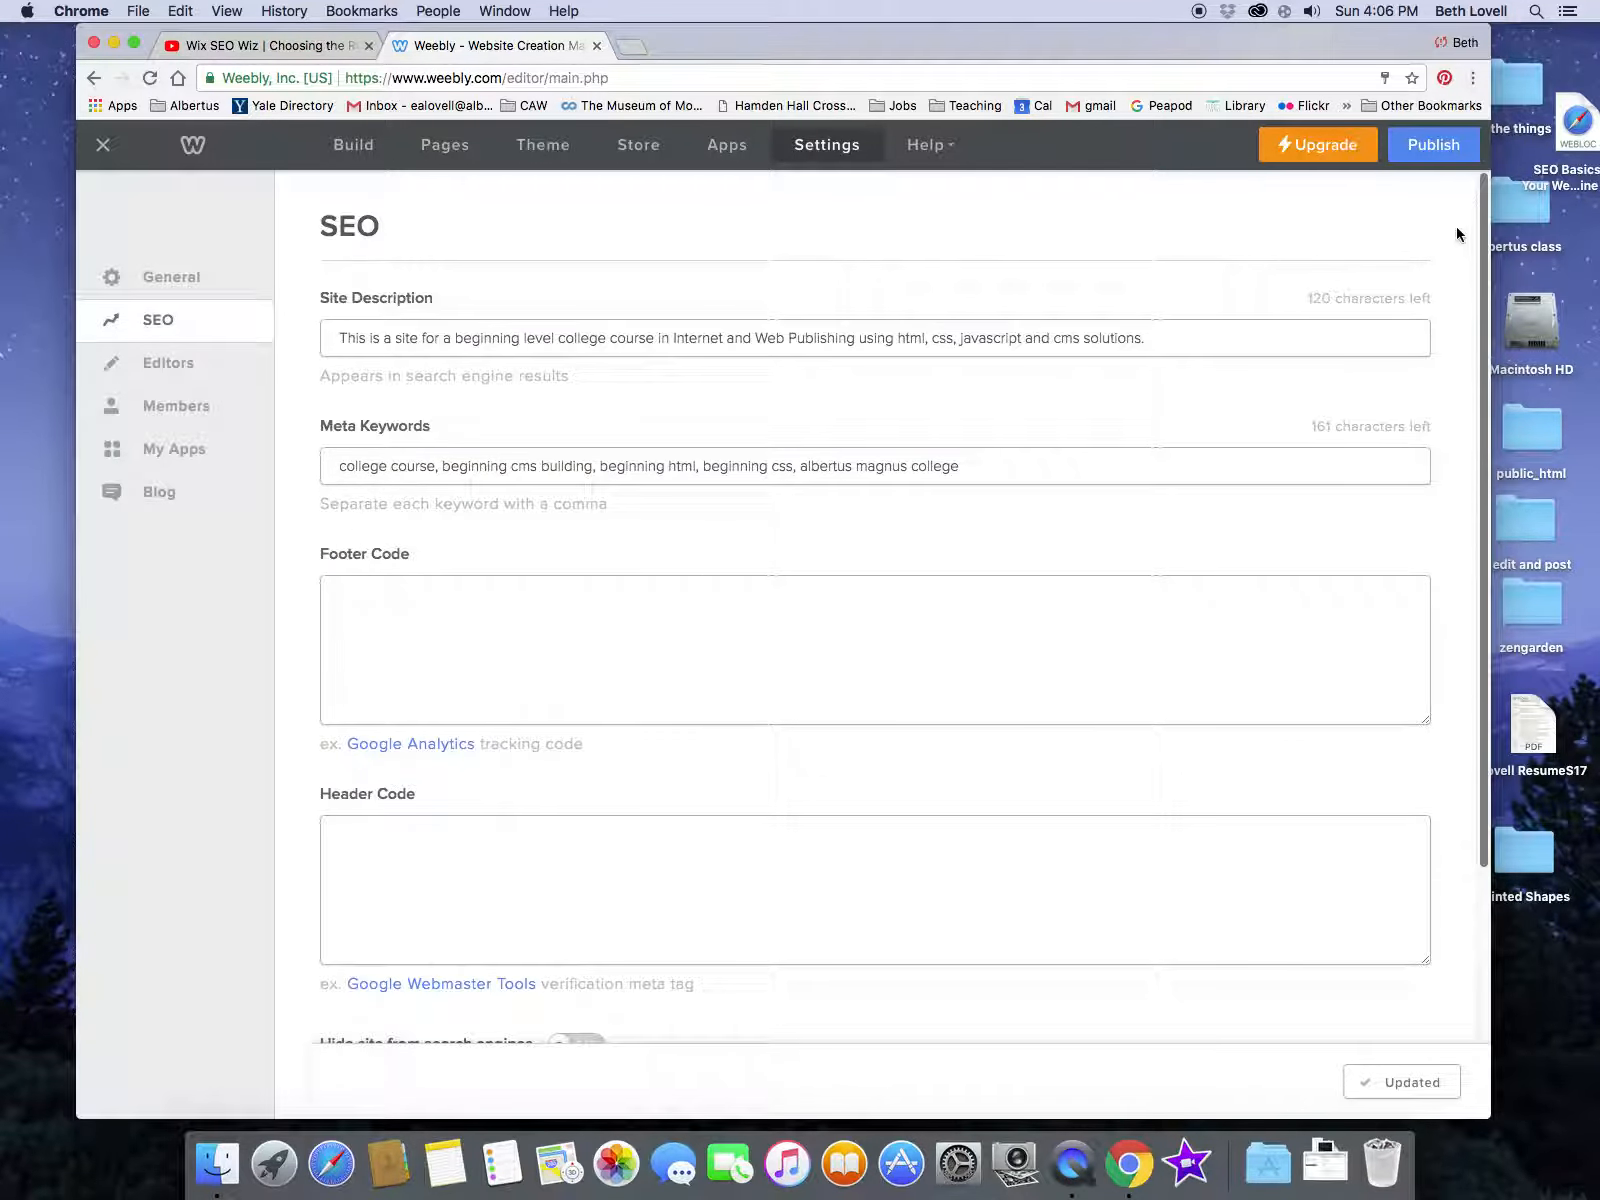
# Review the Home page's own SEO settings, including its title, permalink, description and meta keywords, and return to the page list.
pyautogui.click(447, 147)
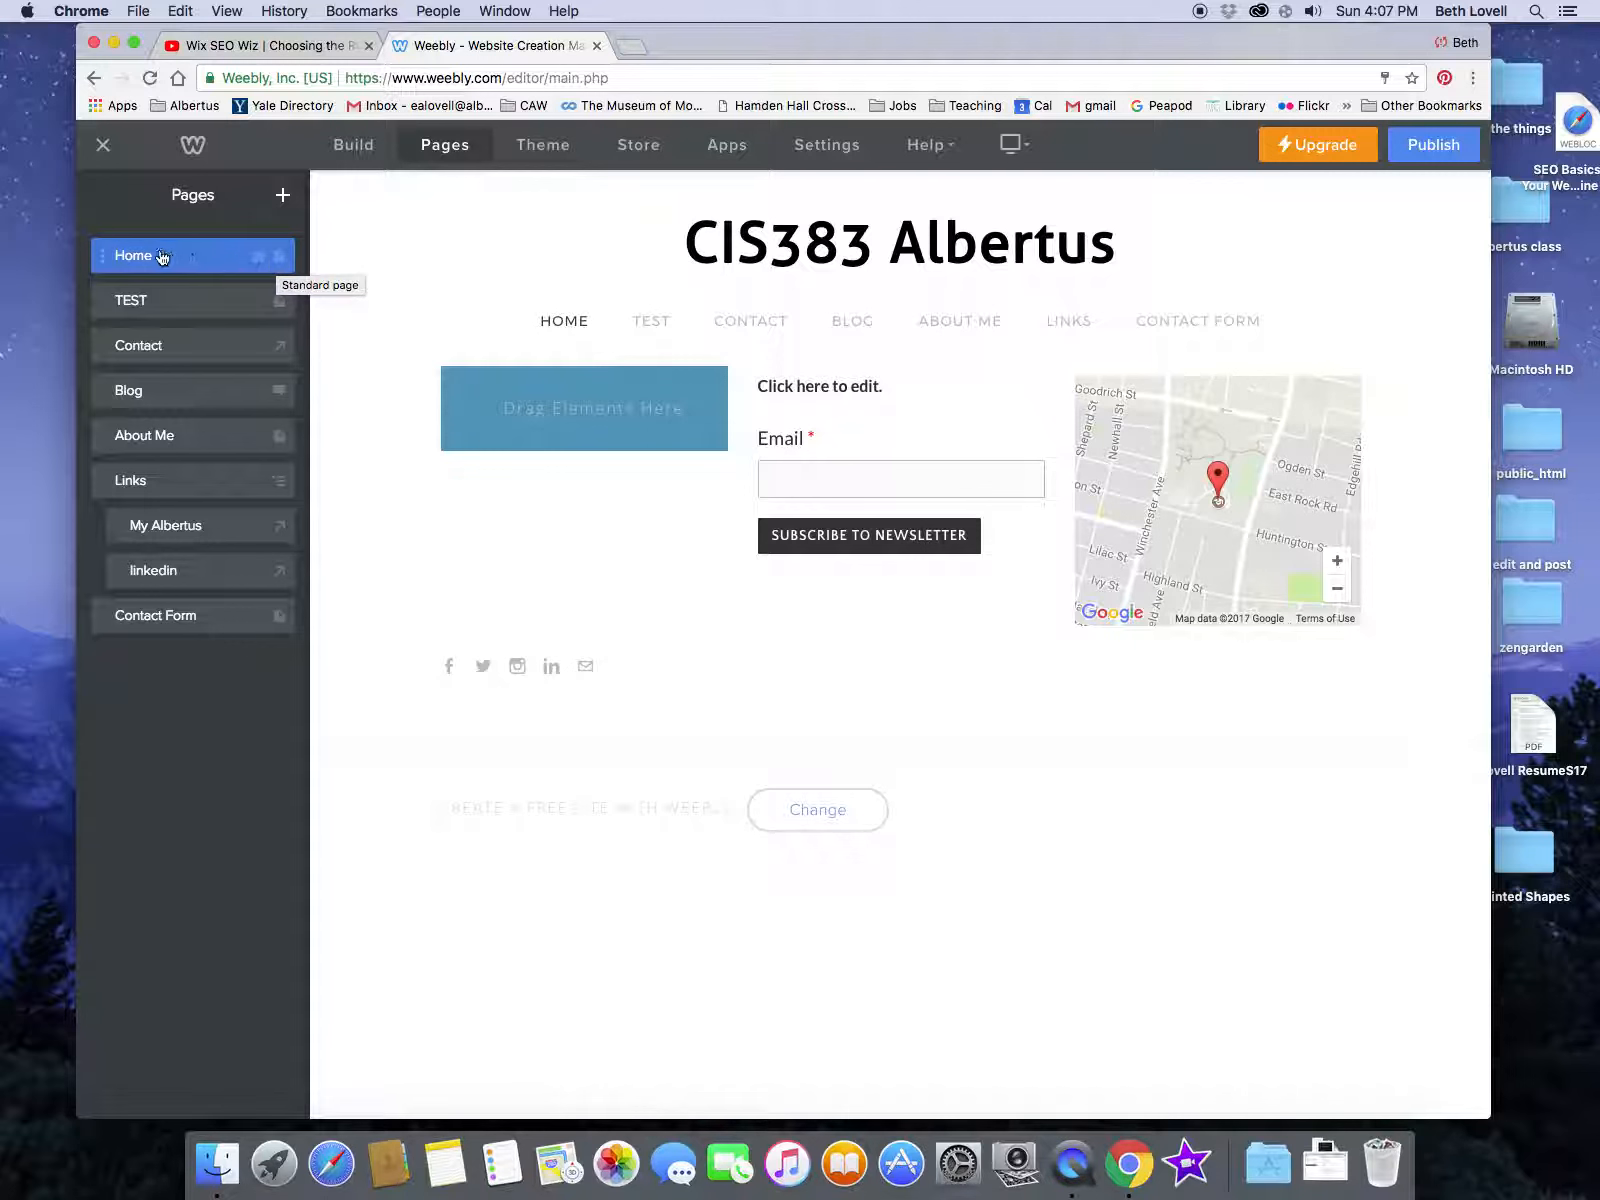
pyautogui.click(115, 255)
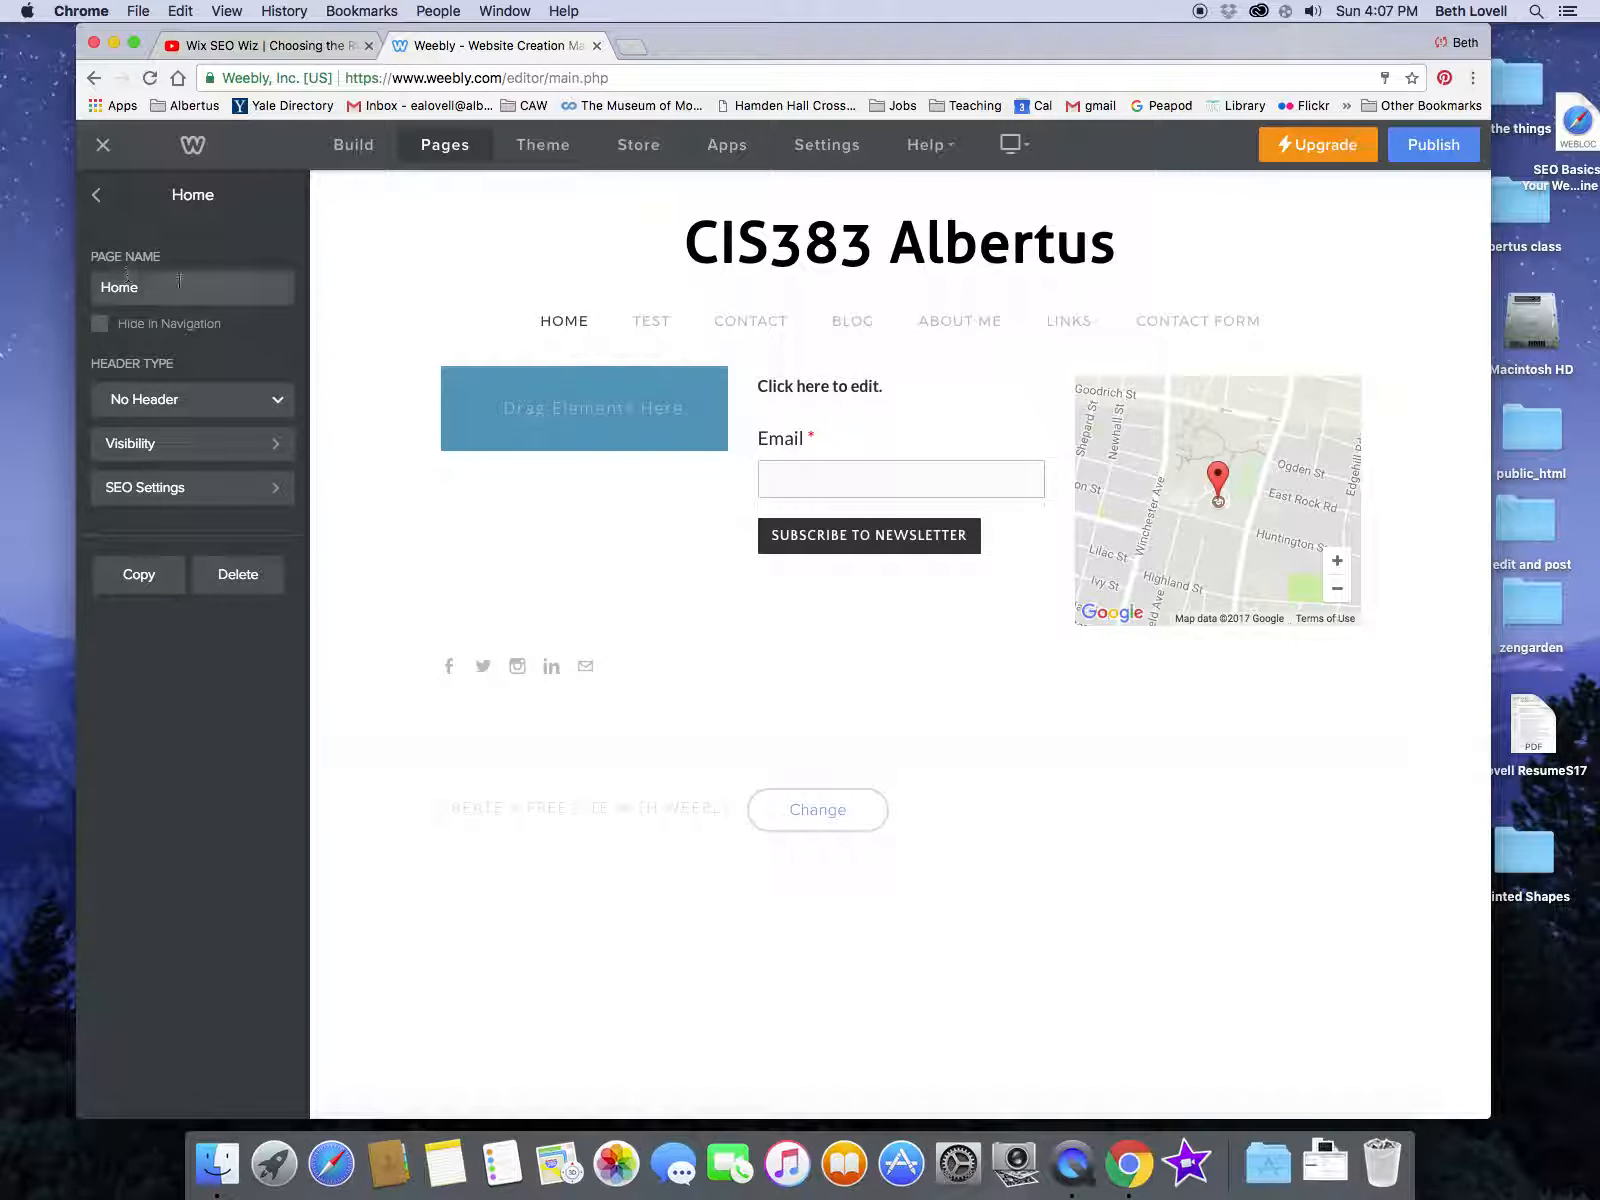
pyautogui.click(218, 495)
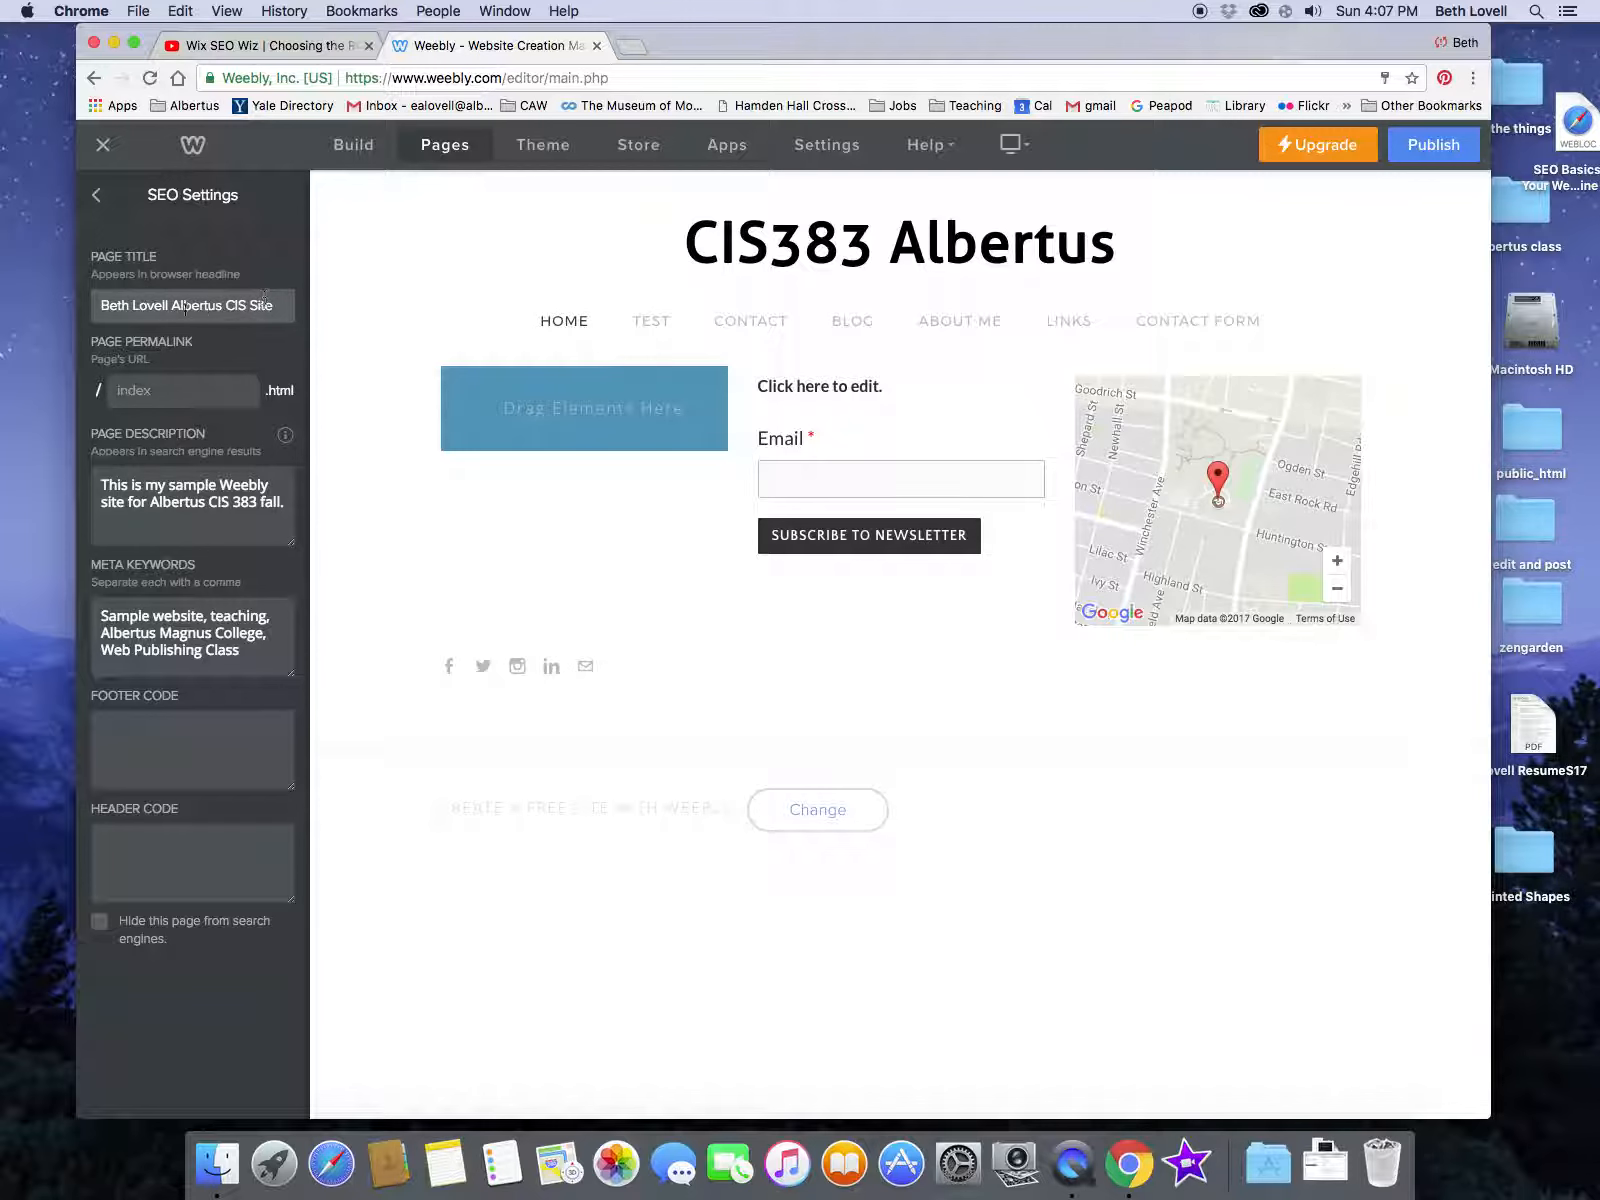
pyautogui.moveTo(190, 408)
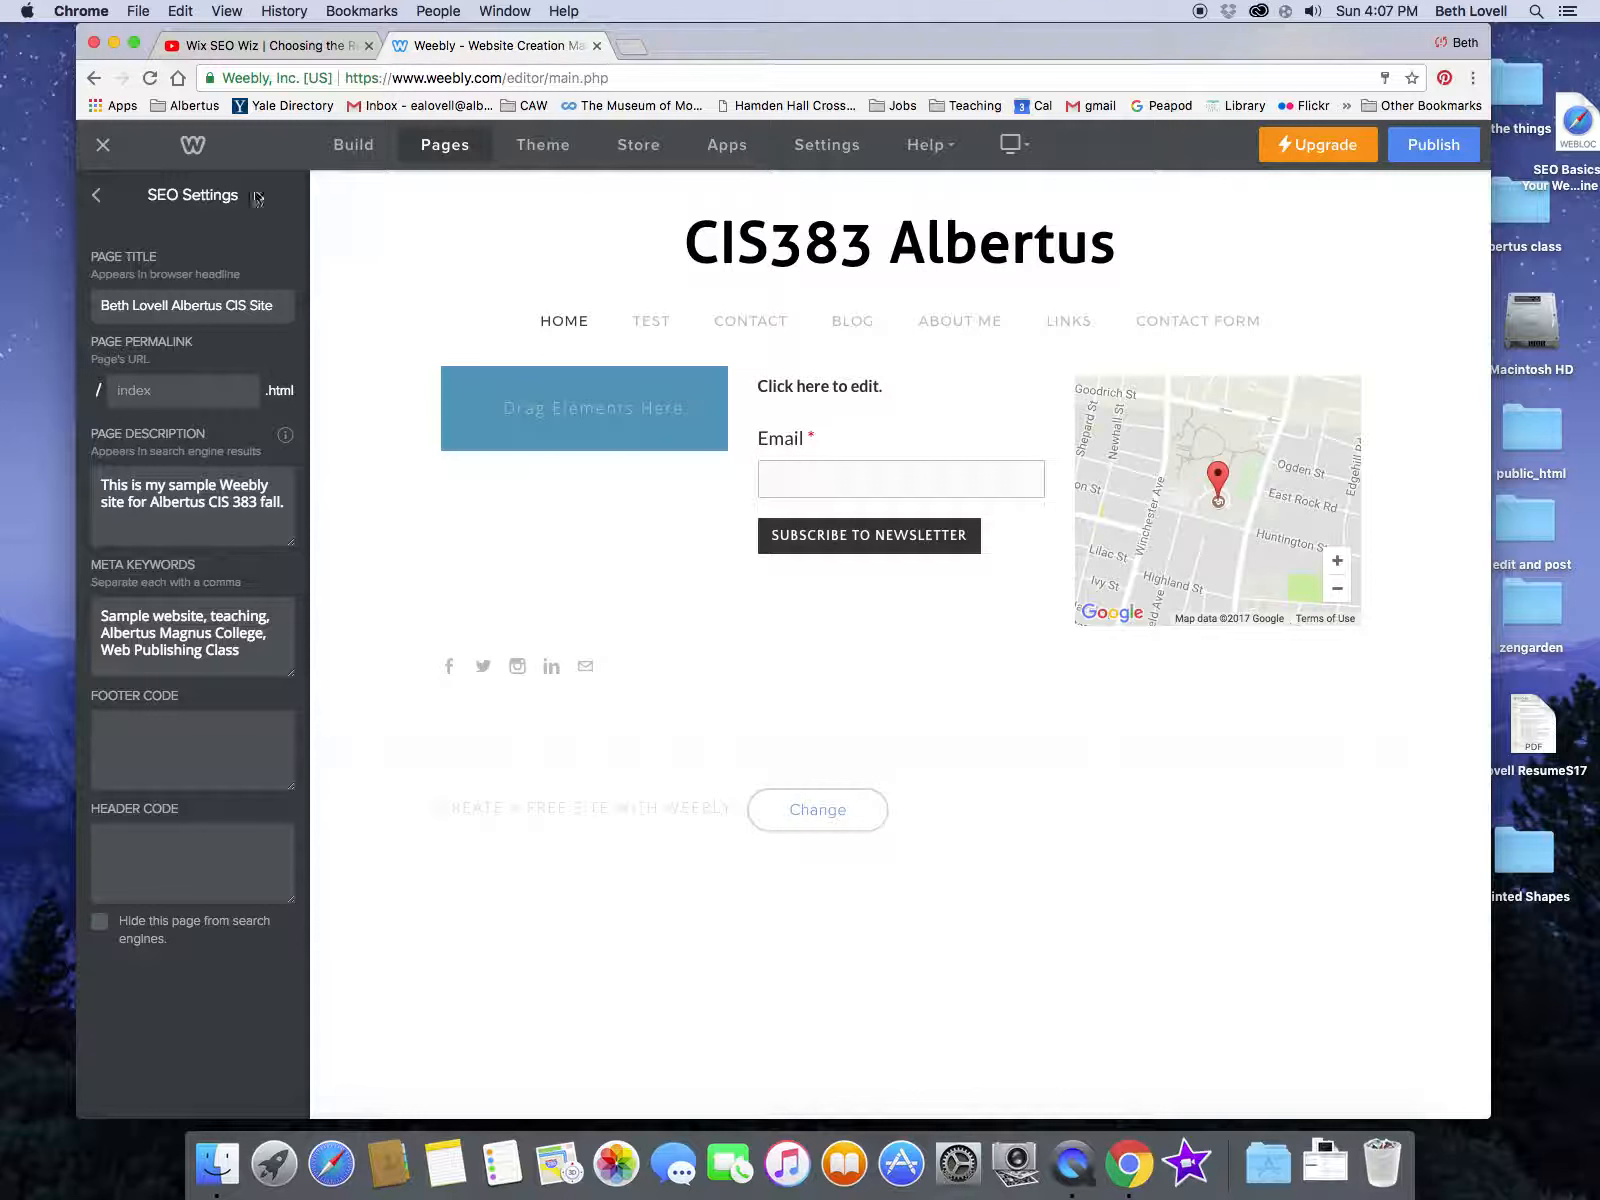
pyautogui.click(96, 195)
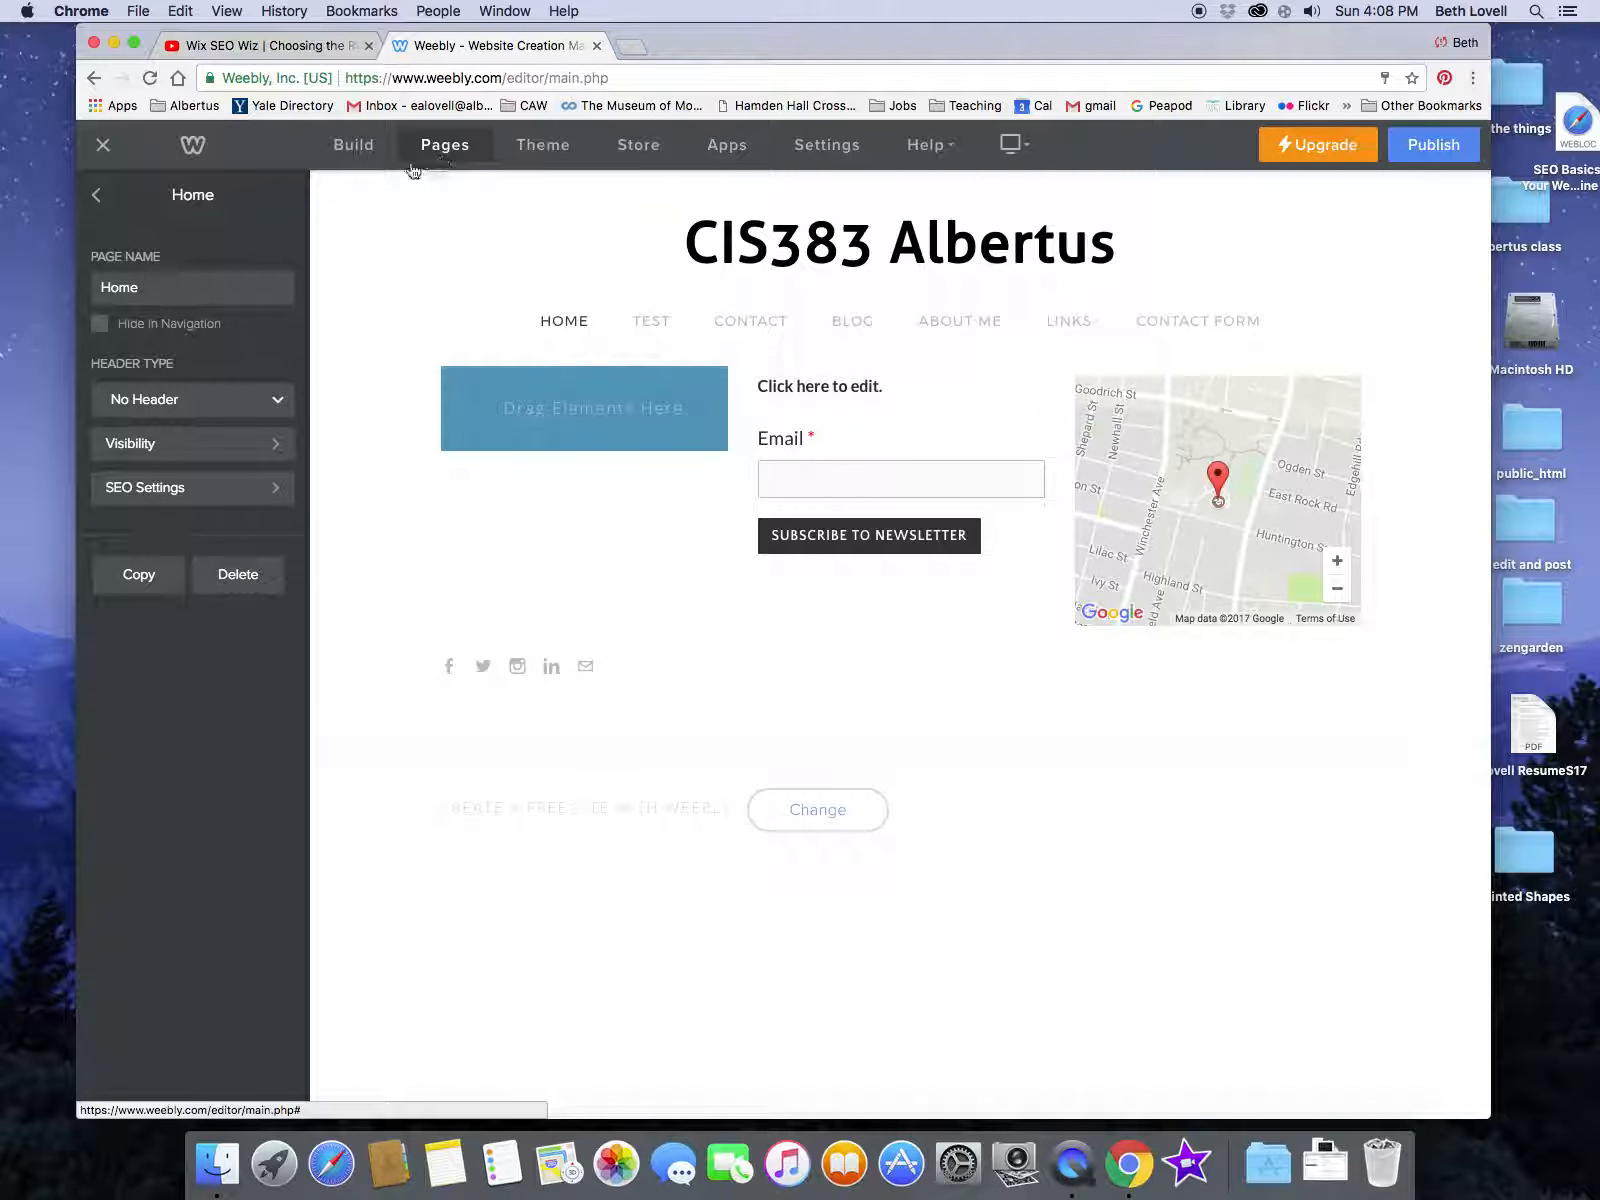
pyautogui.click(114, 204)
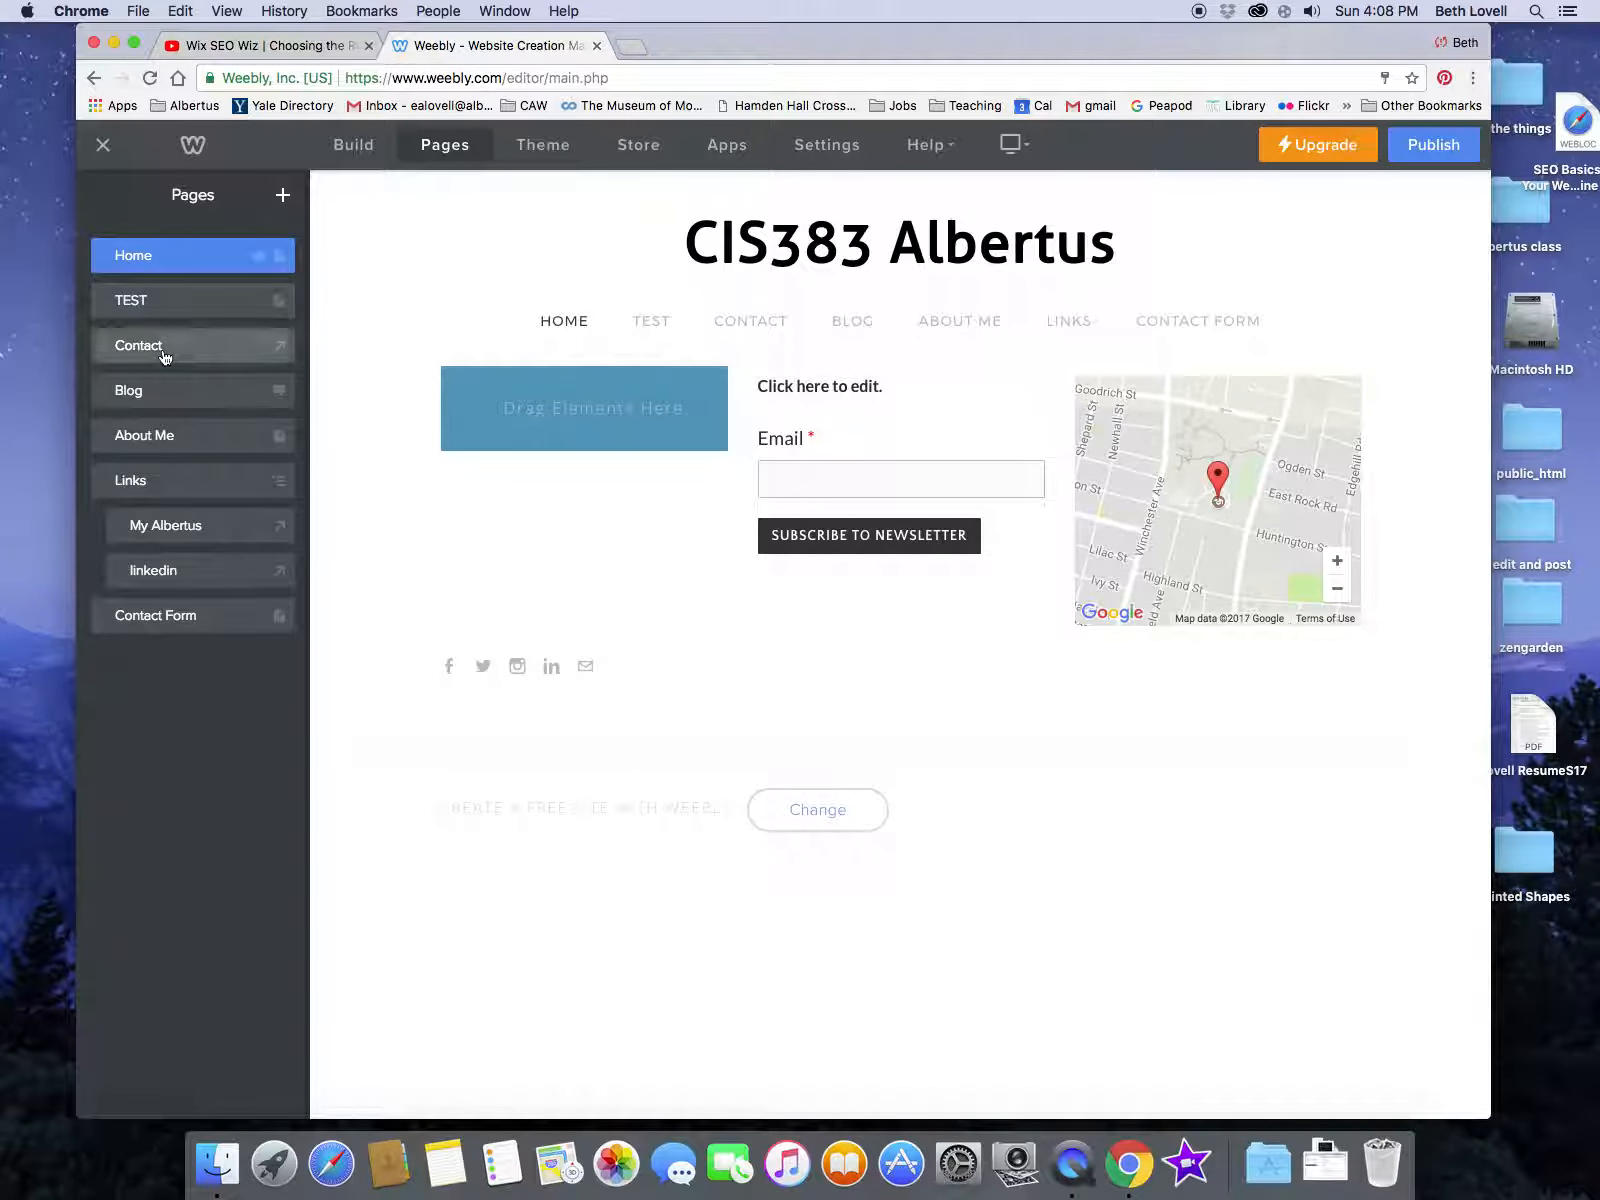
# Open the About Me page for building and add an image element above the title in its header.
pyautogui.click(200, 432)
pyautogui.click(480, 480)
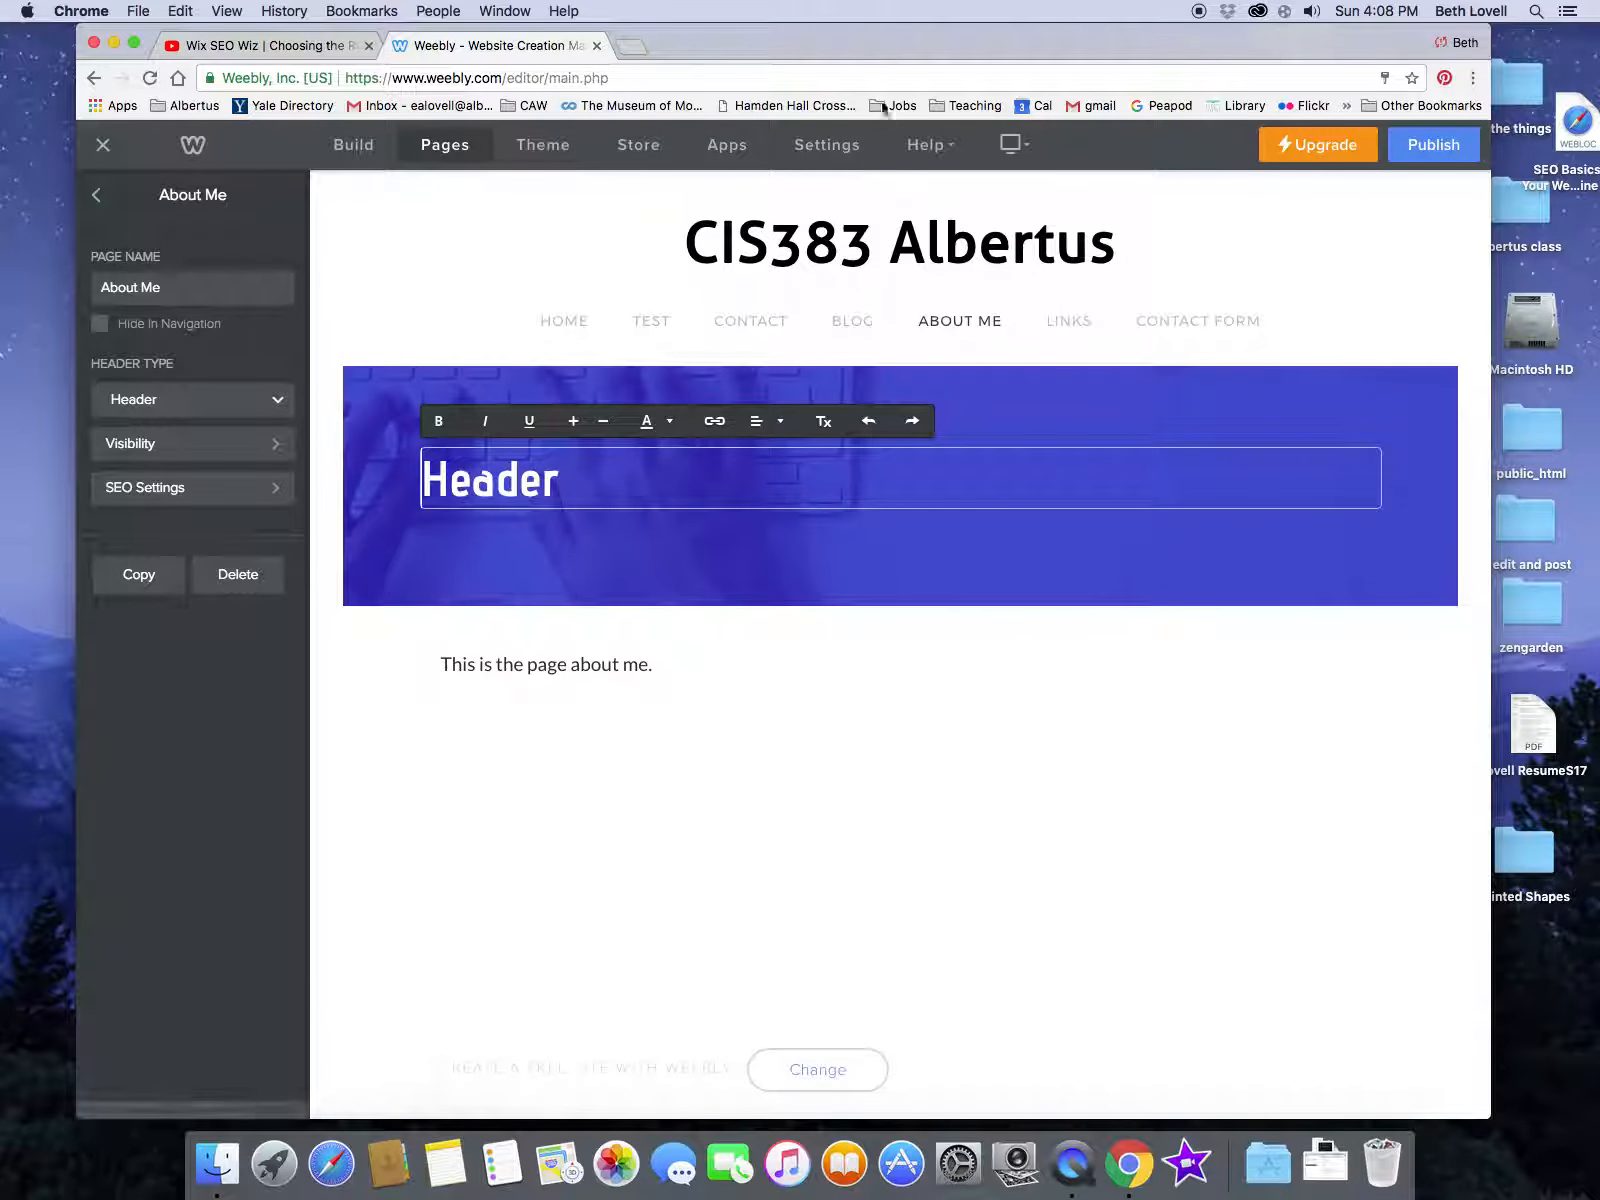
pyautogui.moveTo(871, 48); pyautogui.dragTo(824, 50)
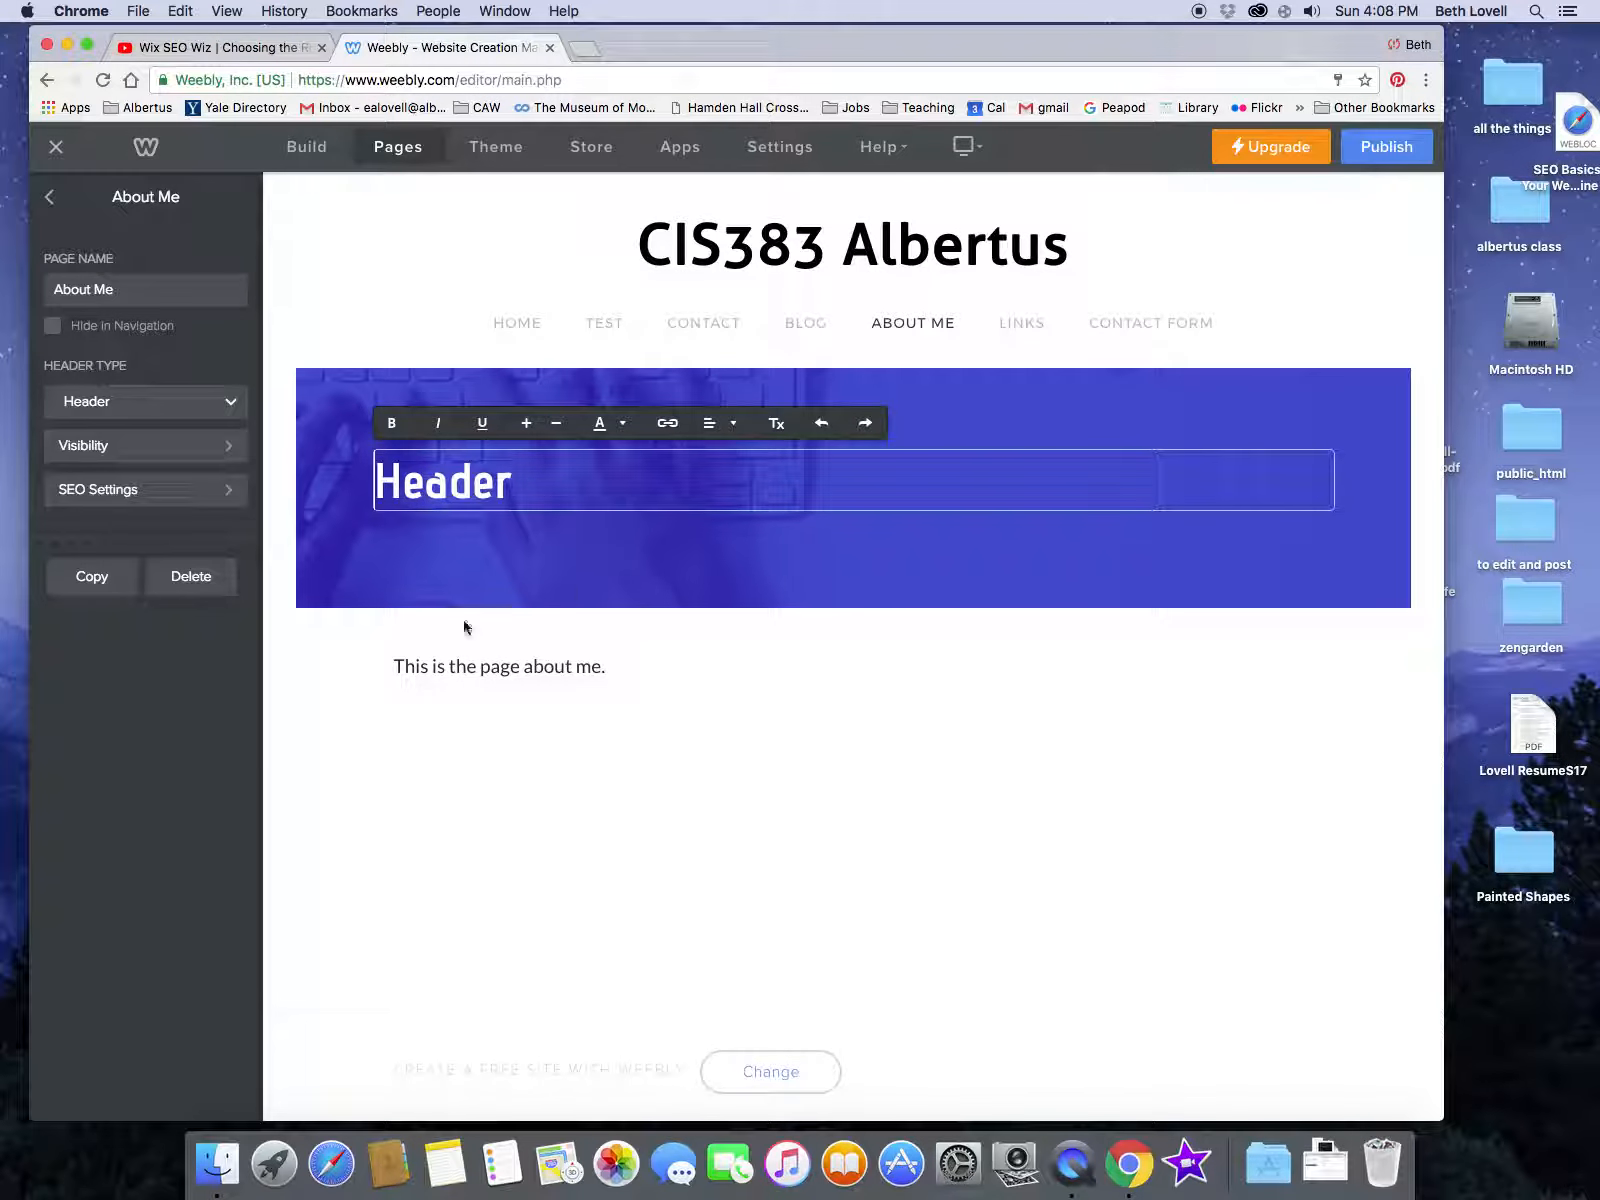
pyautogui.click(306, 150)
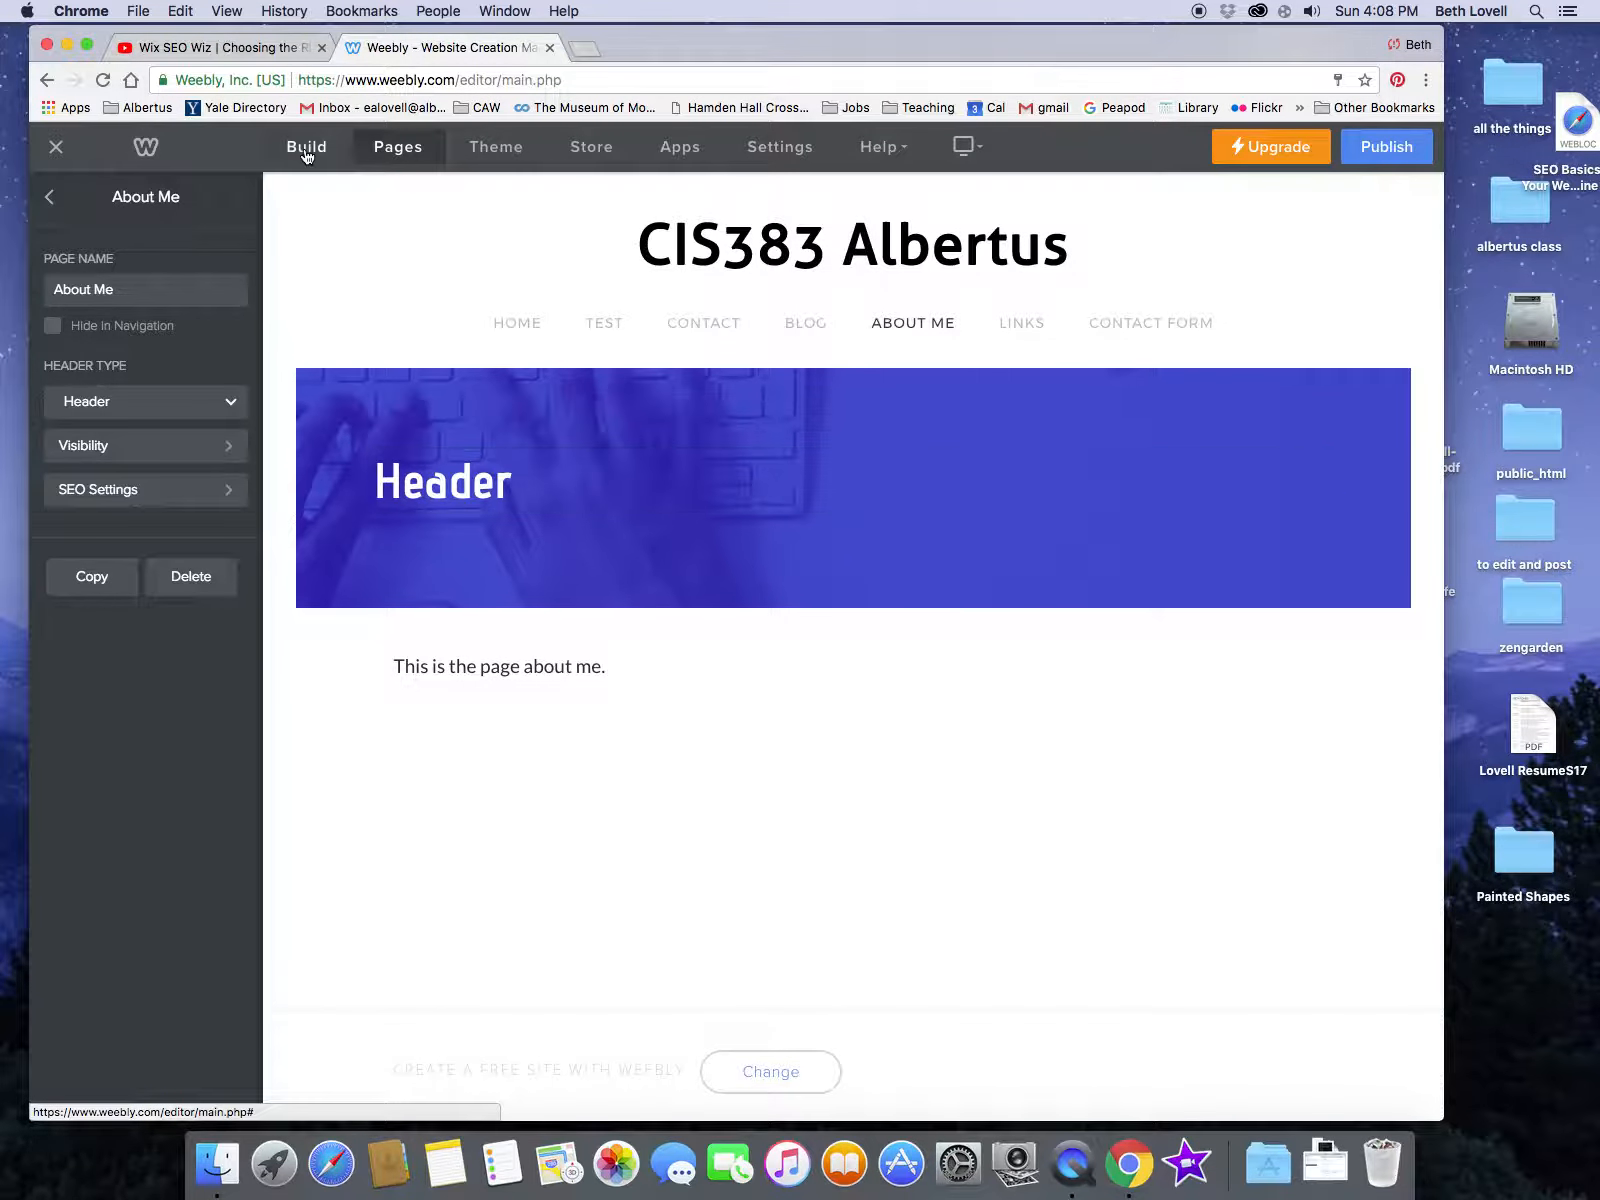
pyautogui.moveTo(78, 338); pyautogui.dragTo(457, 436)
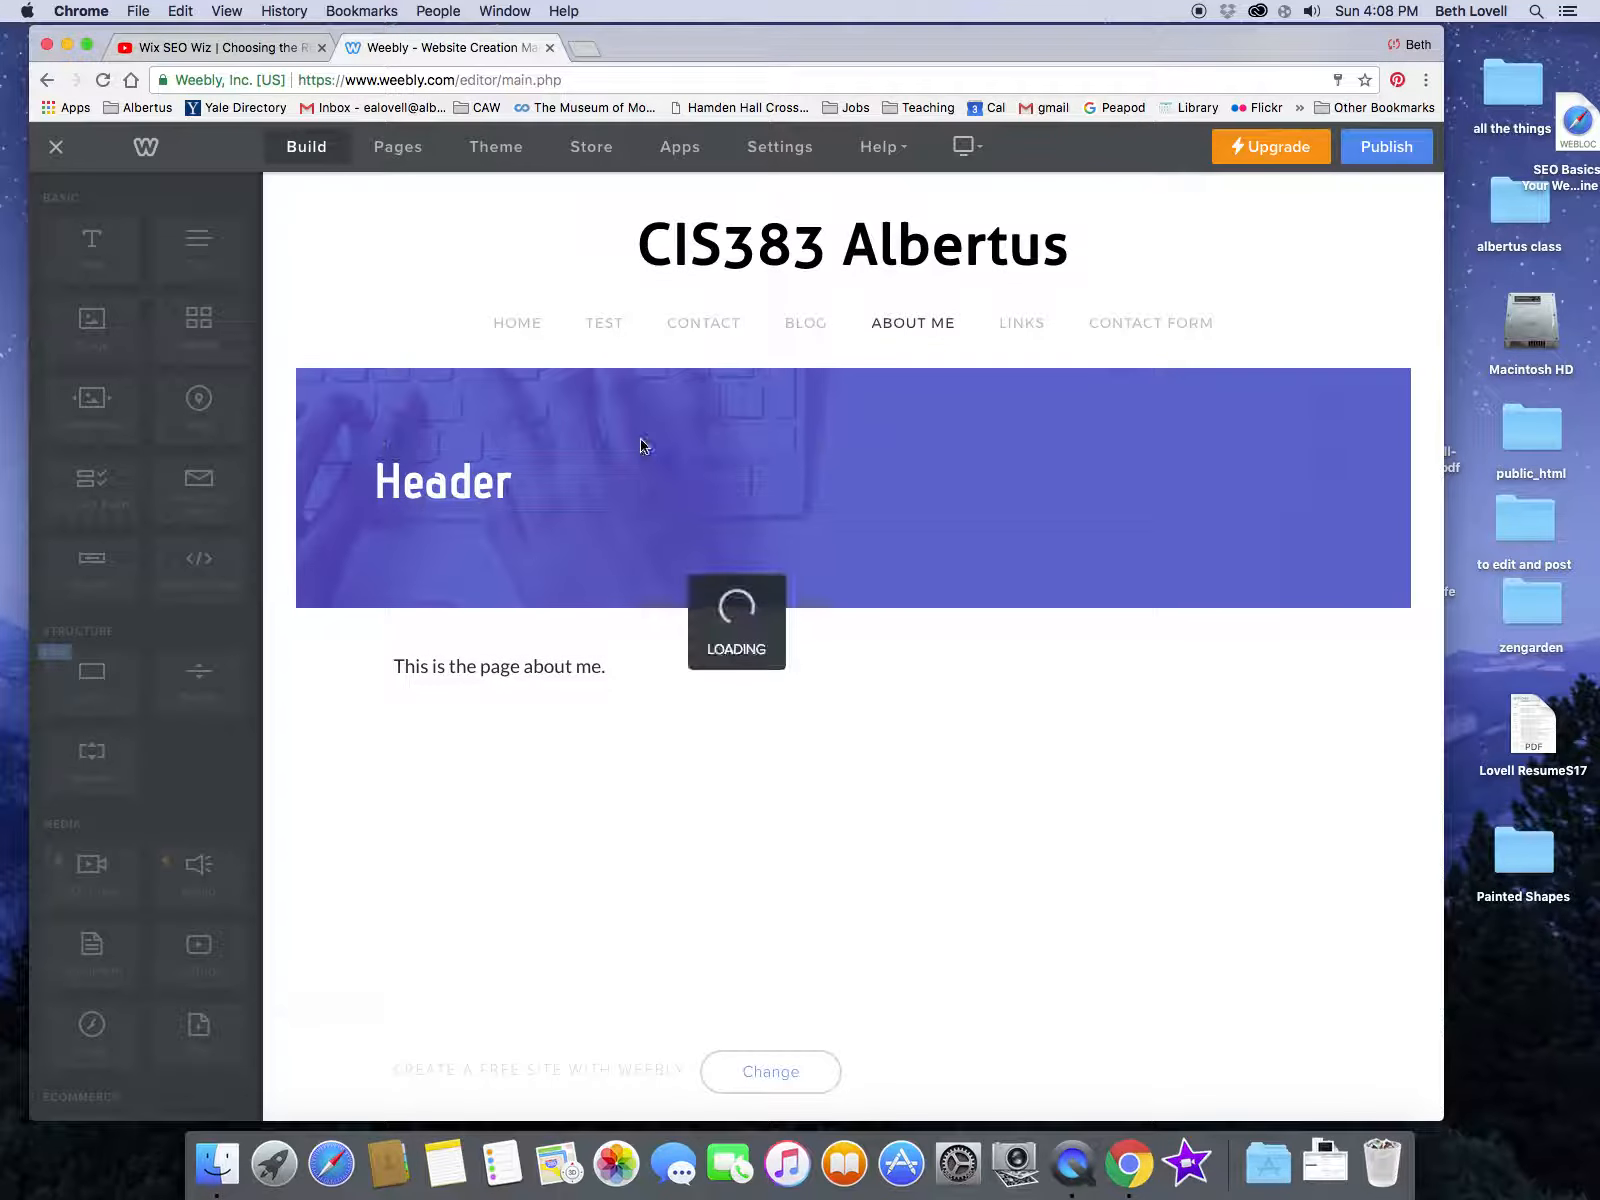
# Upload grace.jpeg from the Grace folder on the Desktop into the new header image element.
pyautogui.click(818, 486)
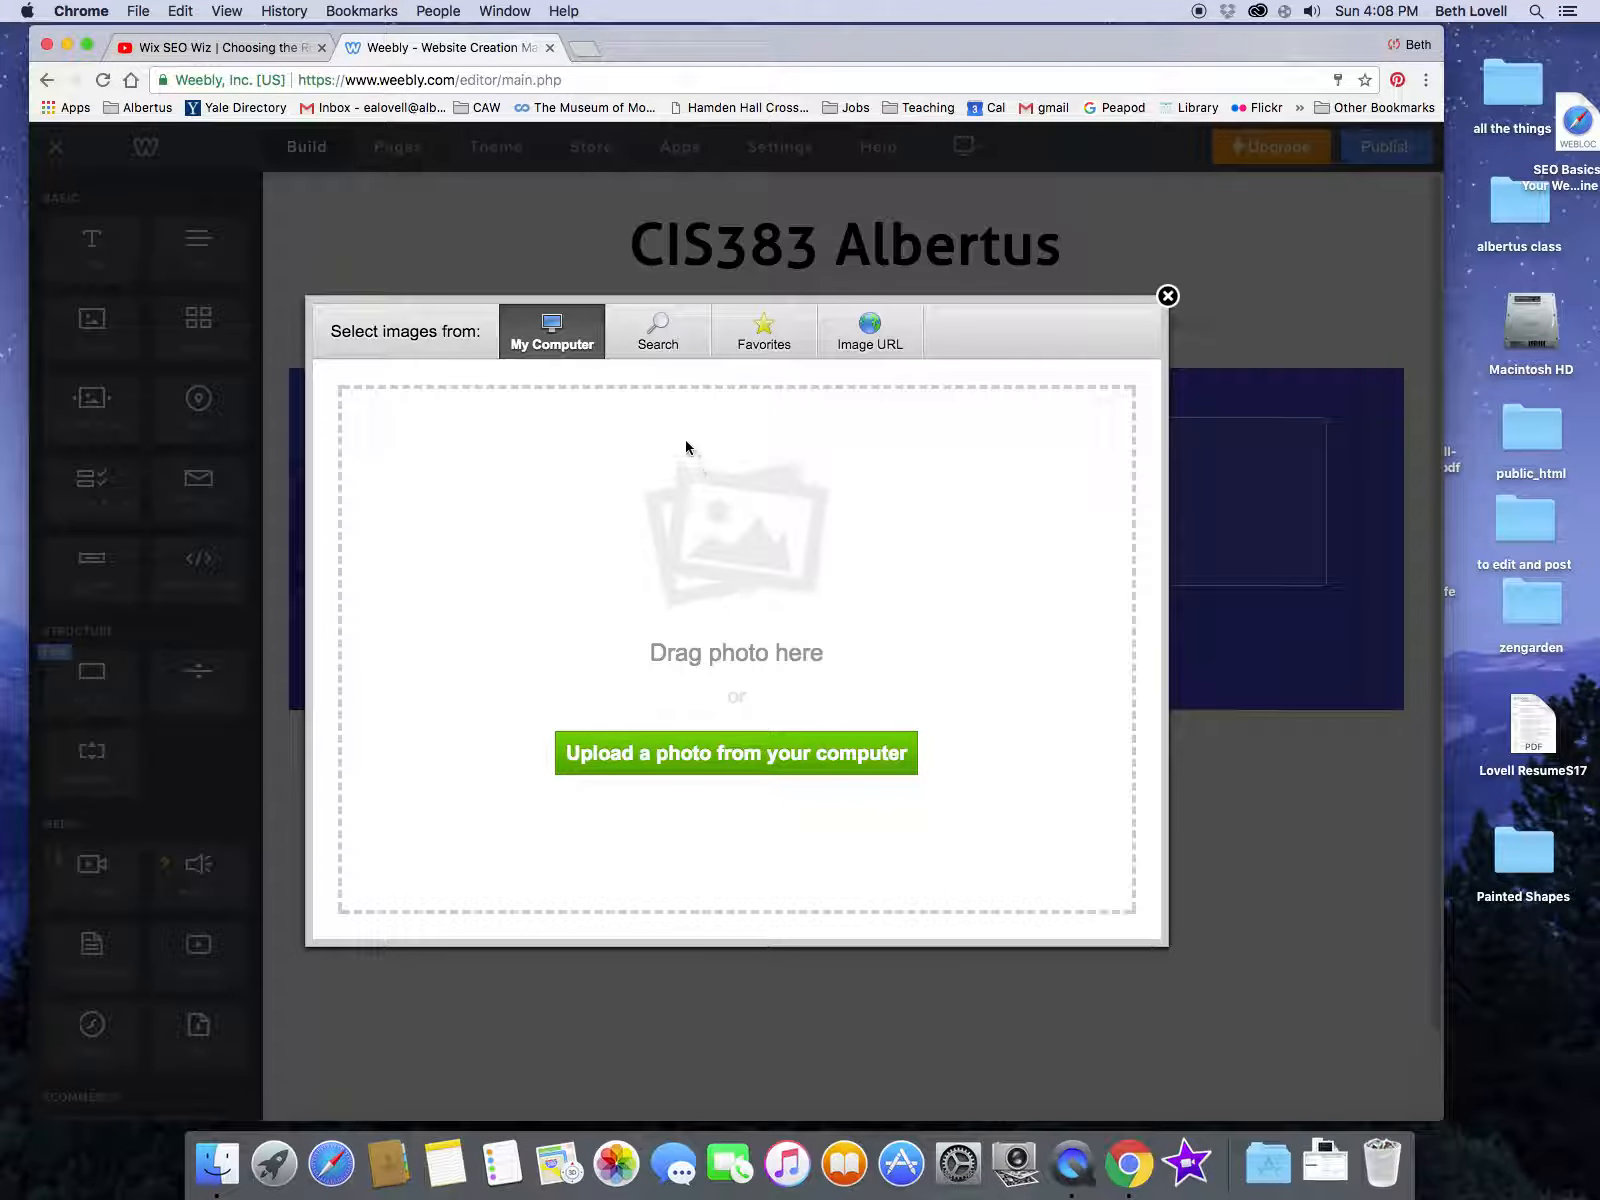
pyautogui.click(775, 755)
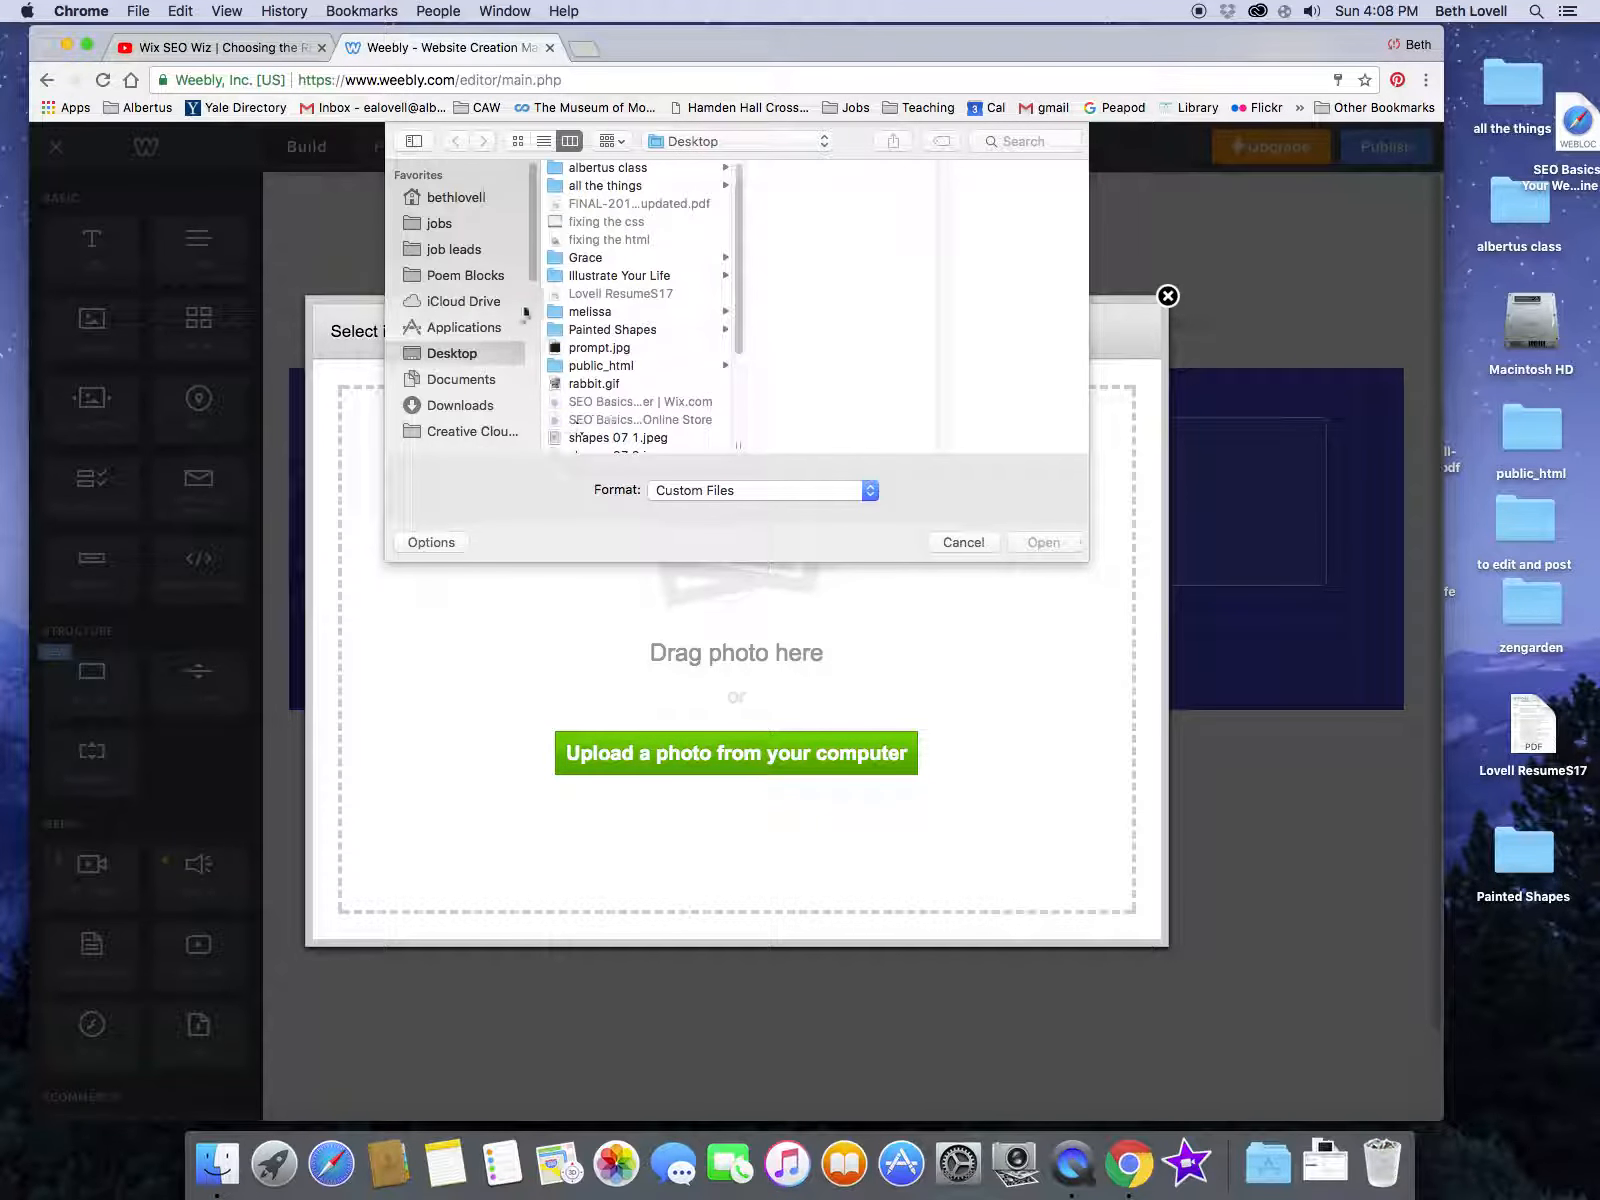
pyautogui.click(622, 260)
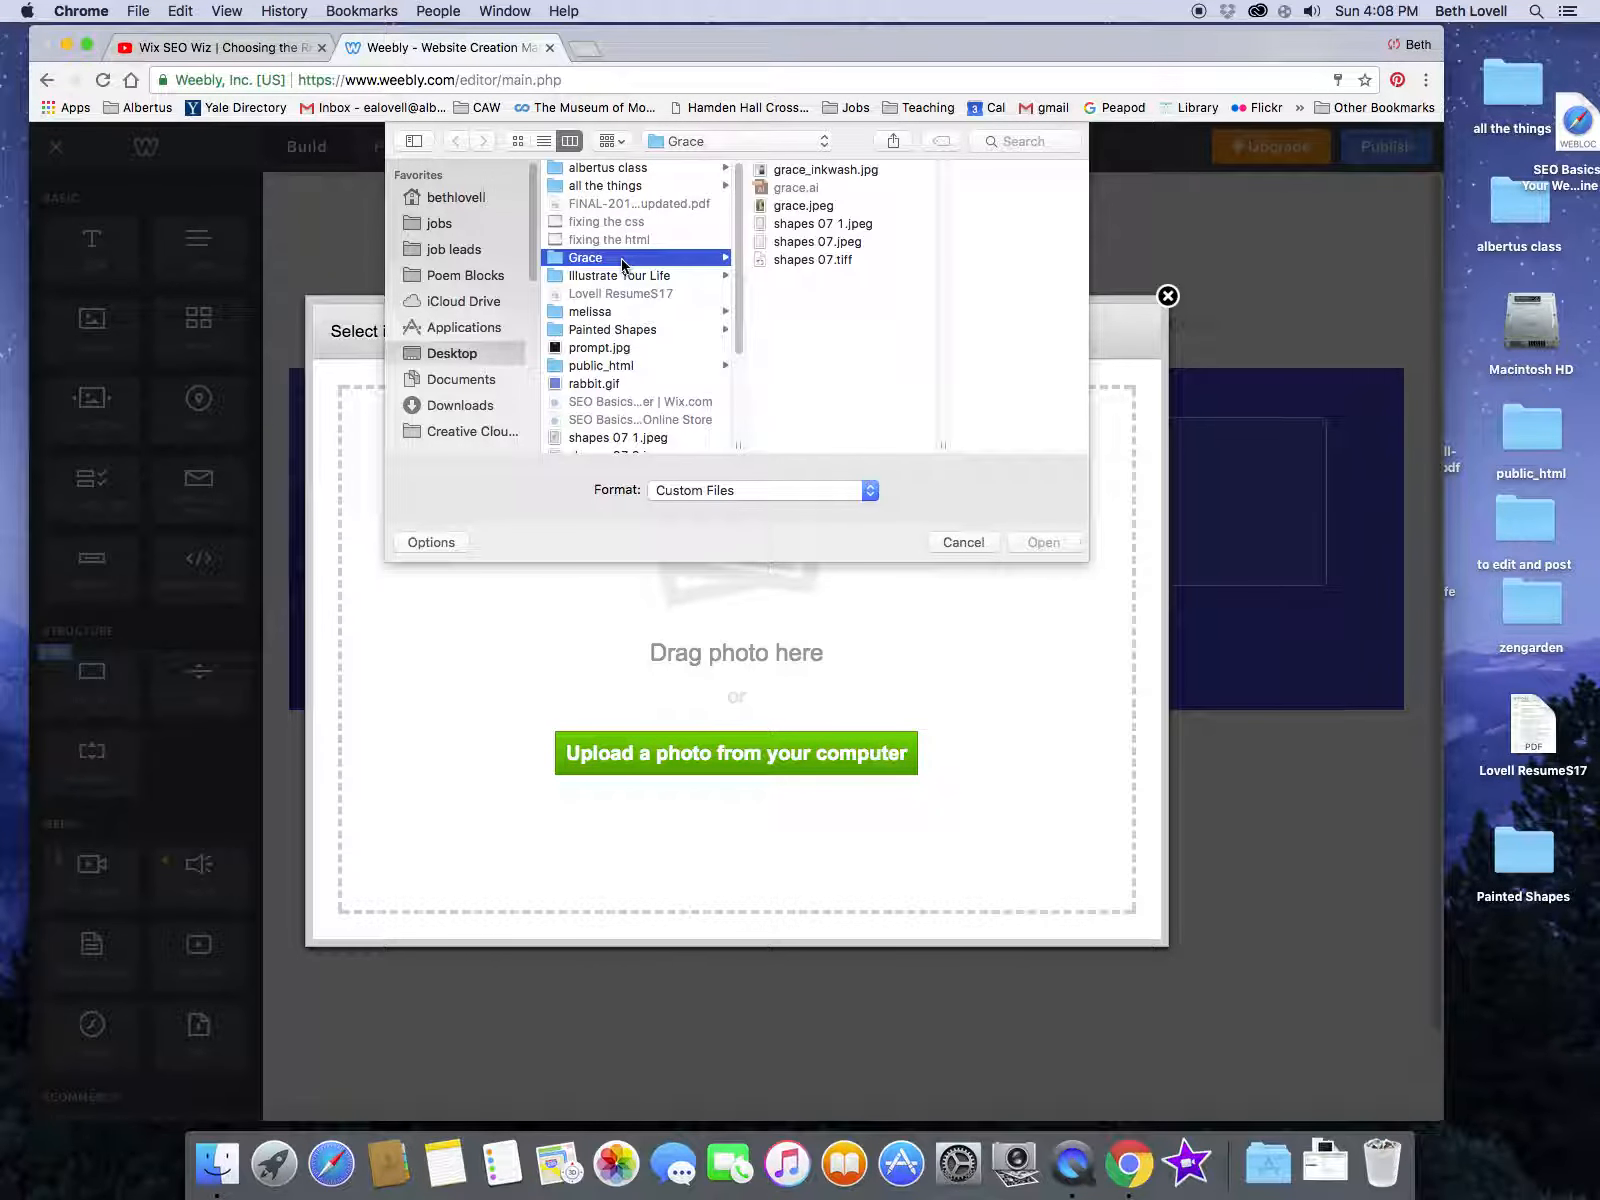
pyautogui.click(792, 206)
pyautogui.click(1030, 543)
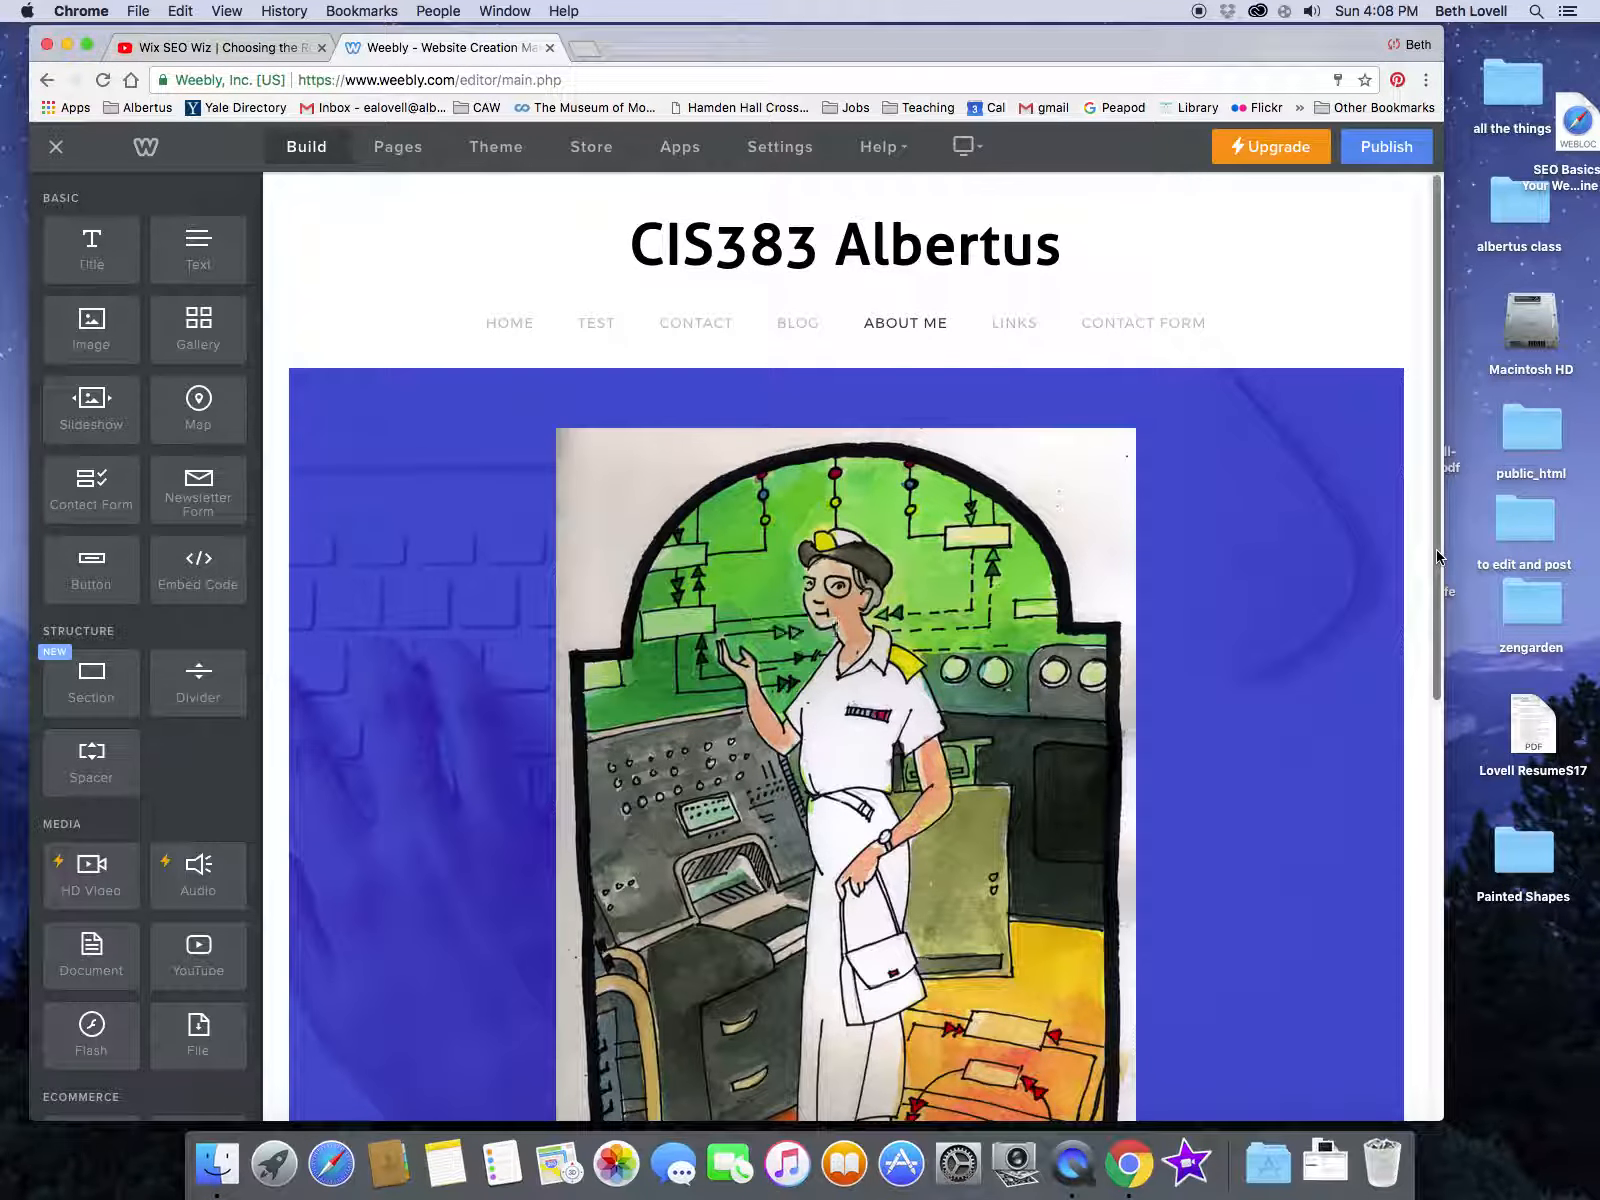
# Set the header image's alt text to "grace hopper illustration" in its advanced settings.
pyautogui.scroll(-2, 1398, 613)
pyautogui.scroll(-4, 1398, 613)
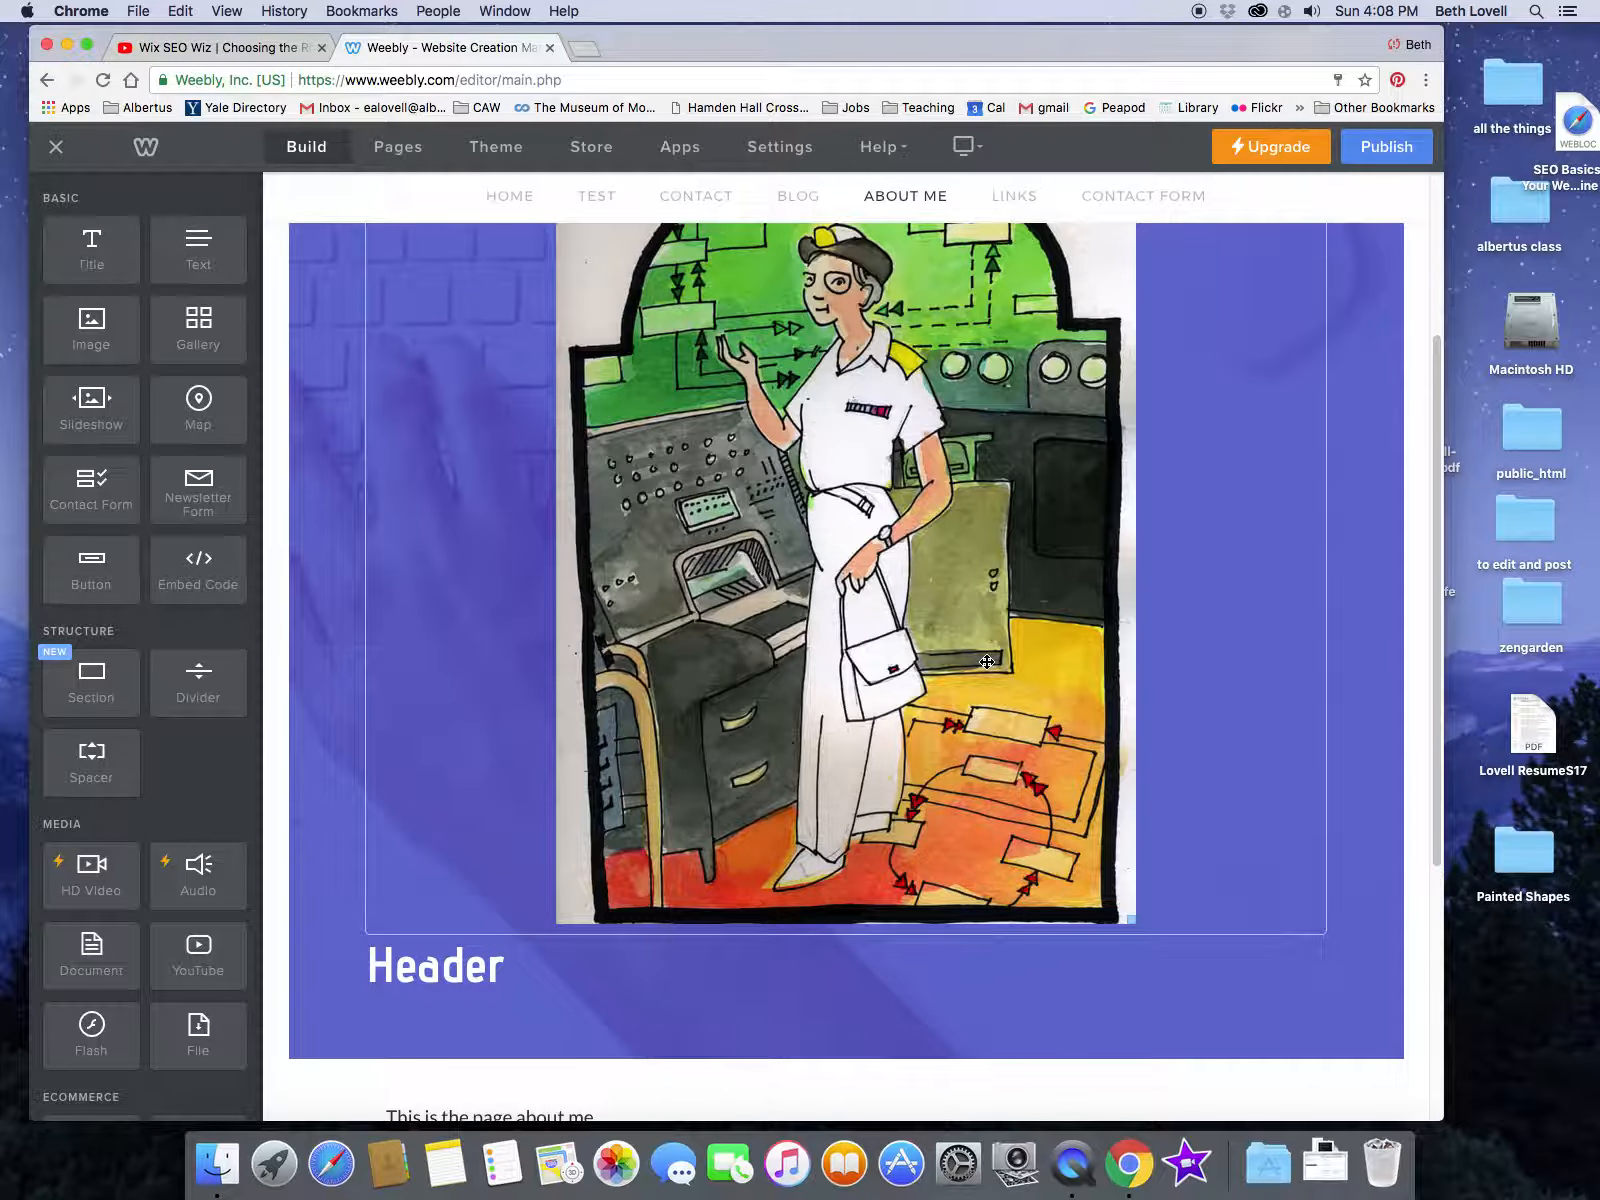
pyautogui.click(987, 661)
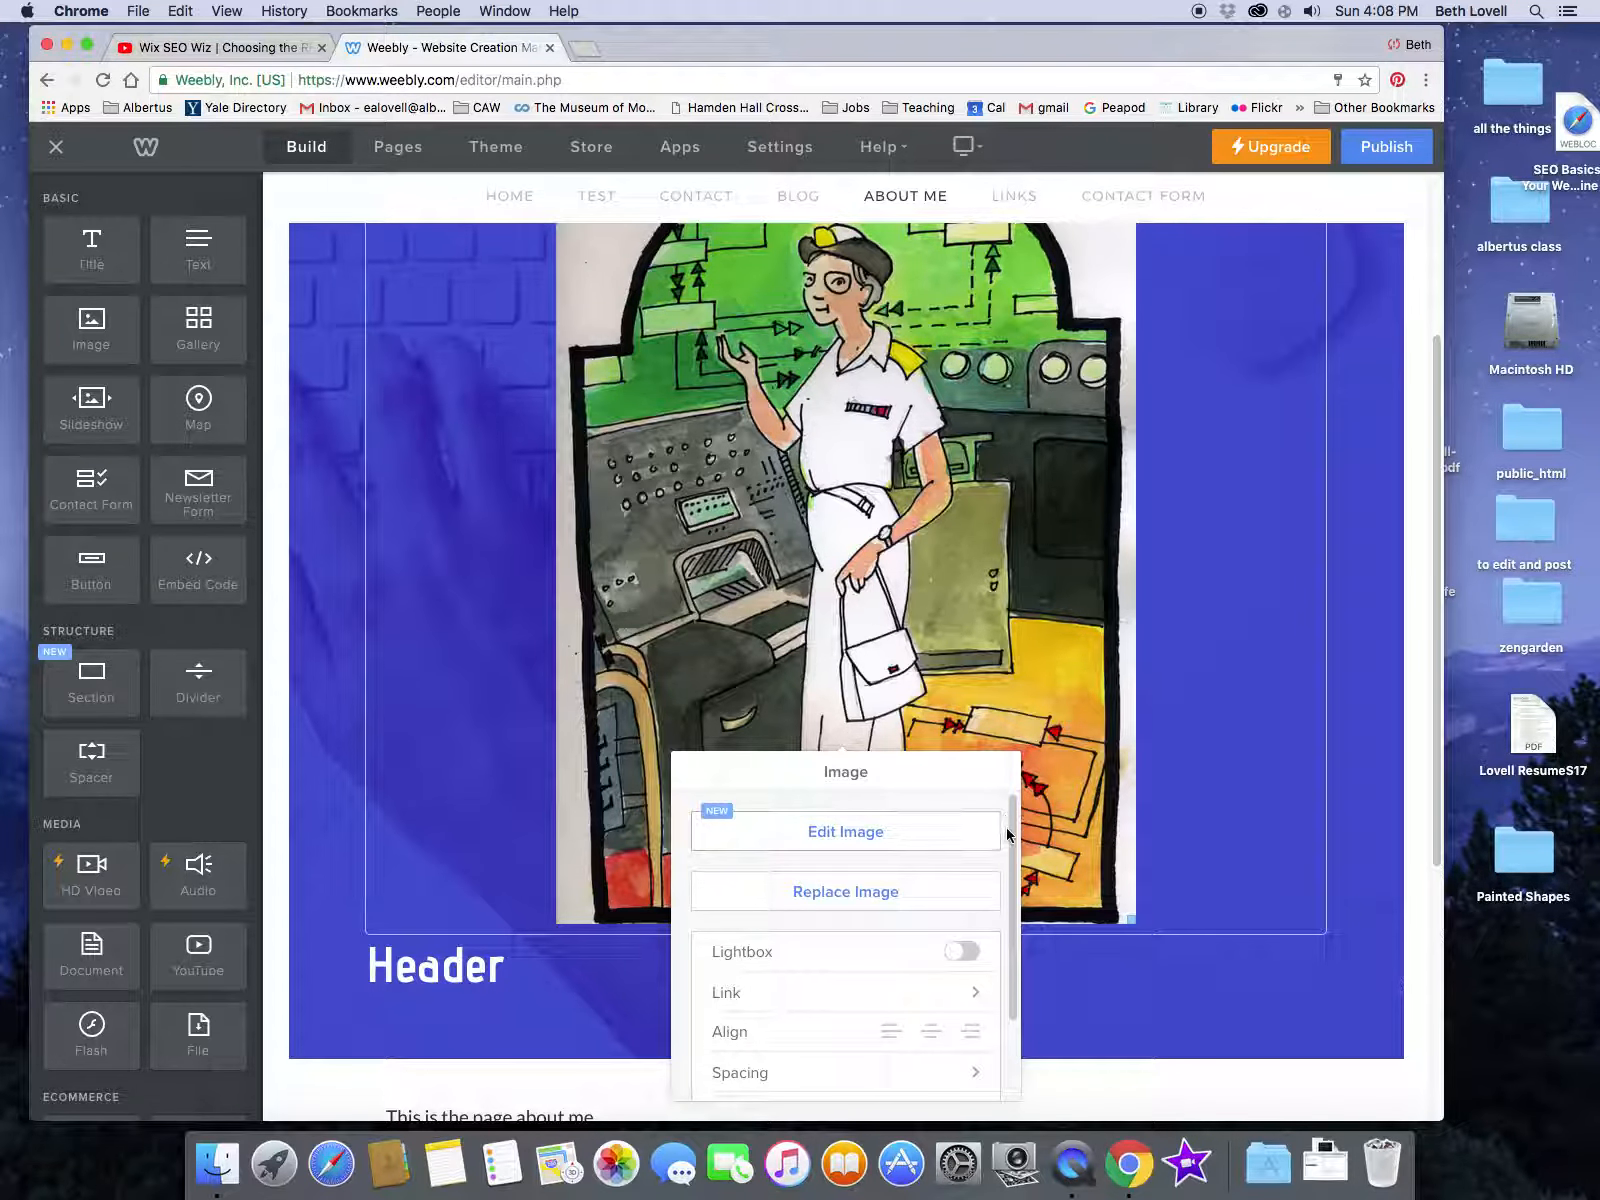
pyautogui.scroll(-2, 1005, 900)
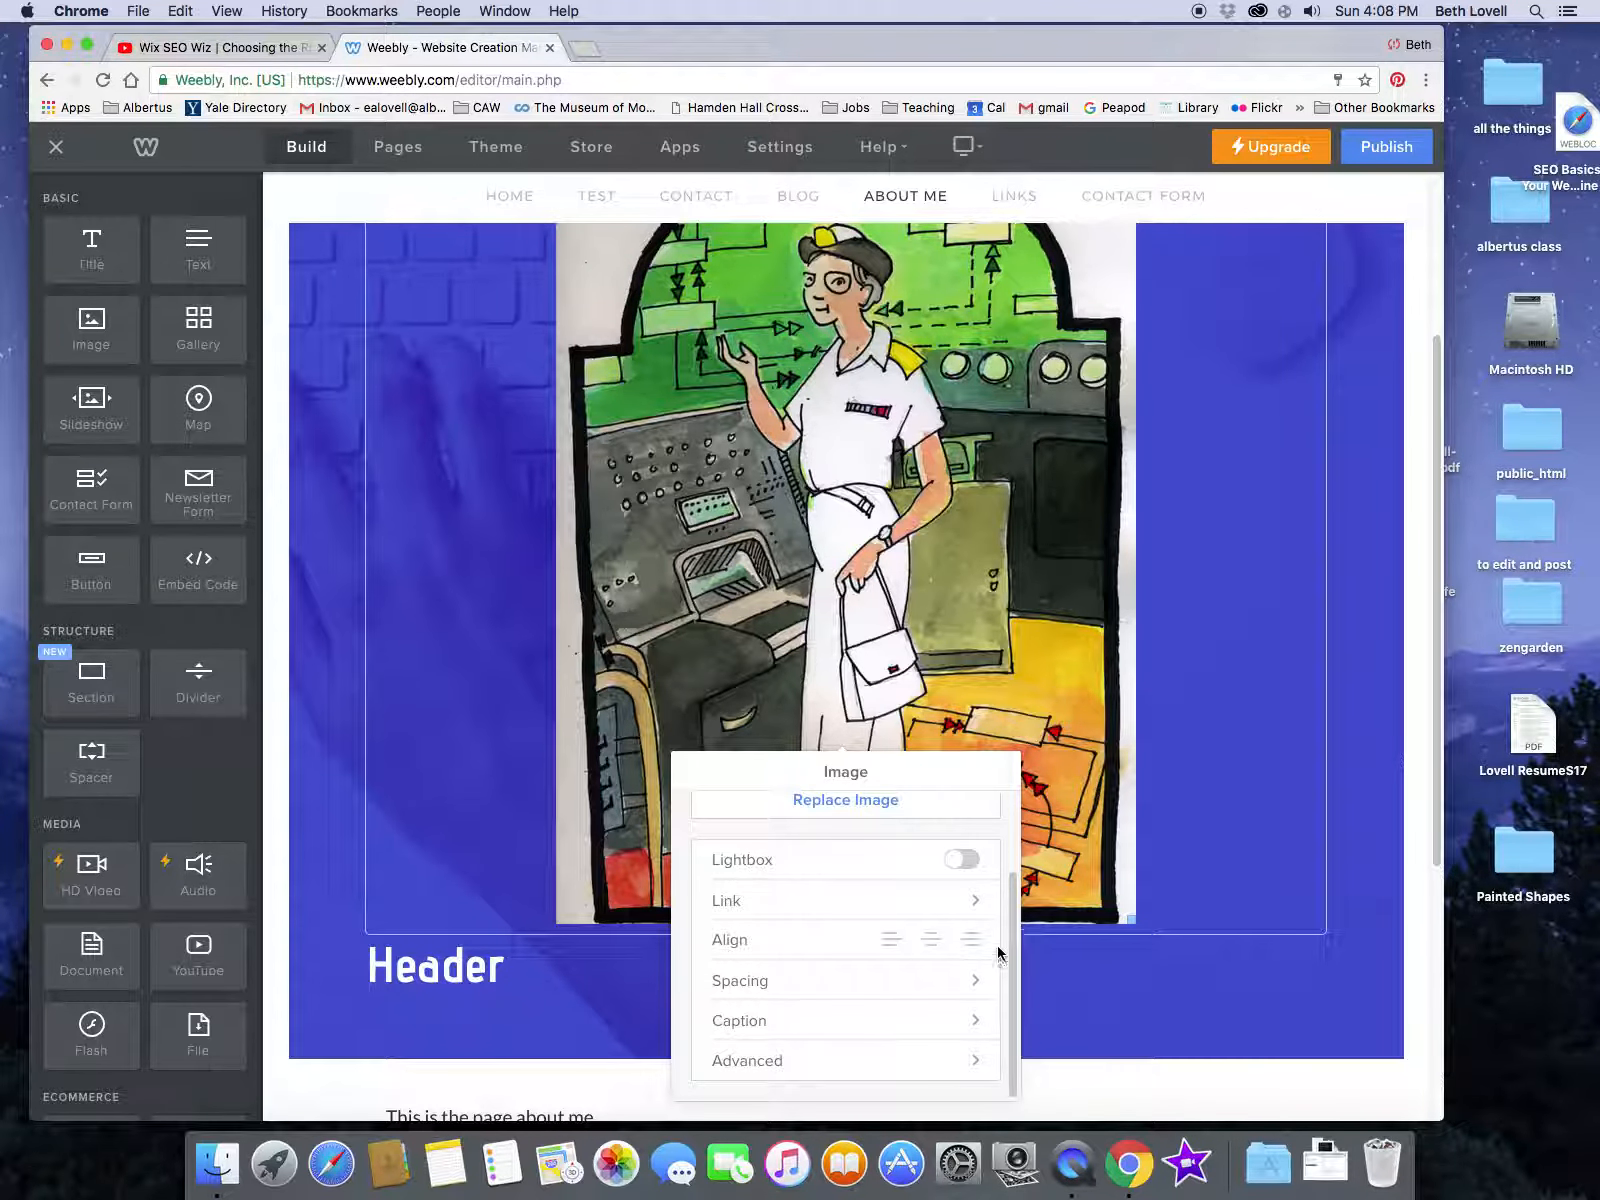
pyautogui.click(894, 1068)
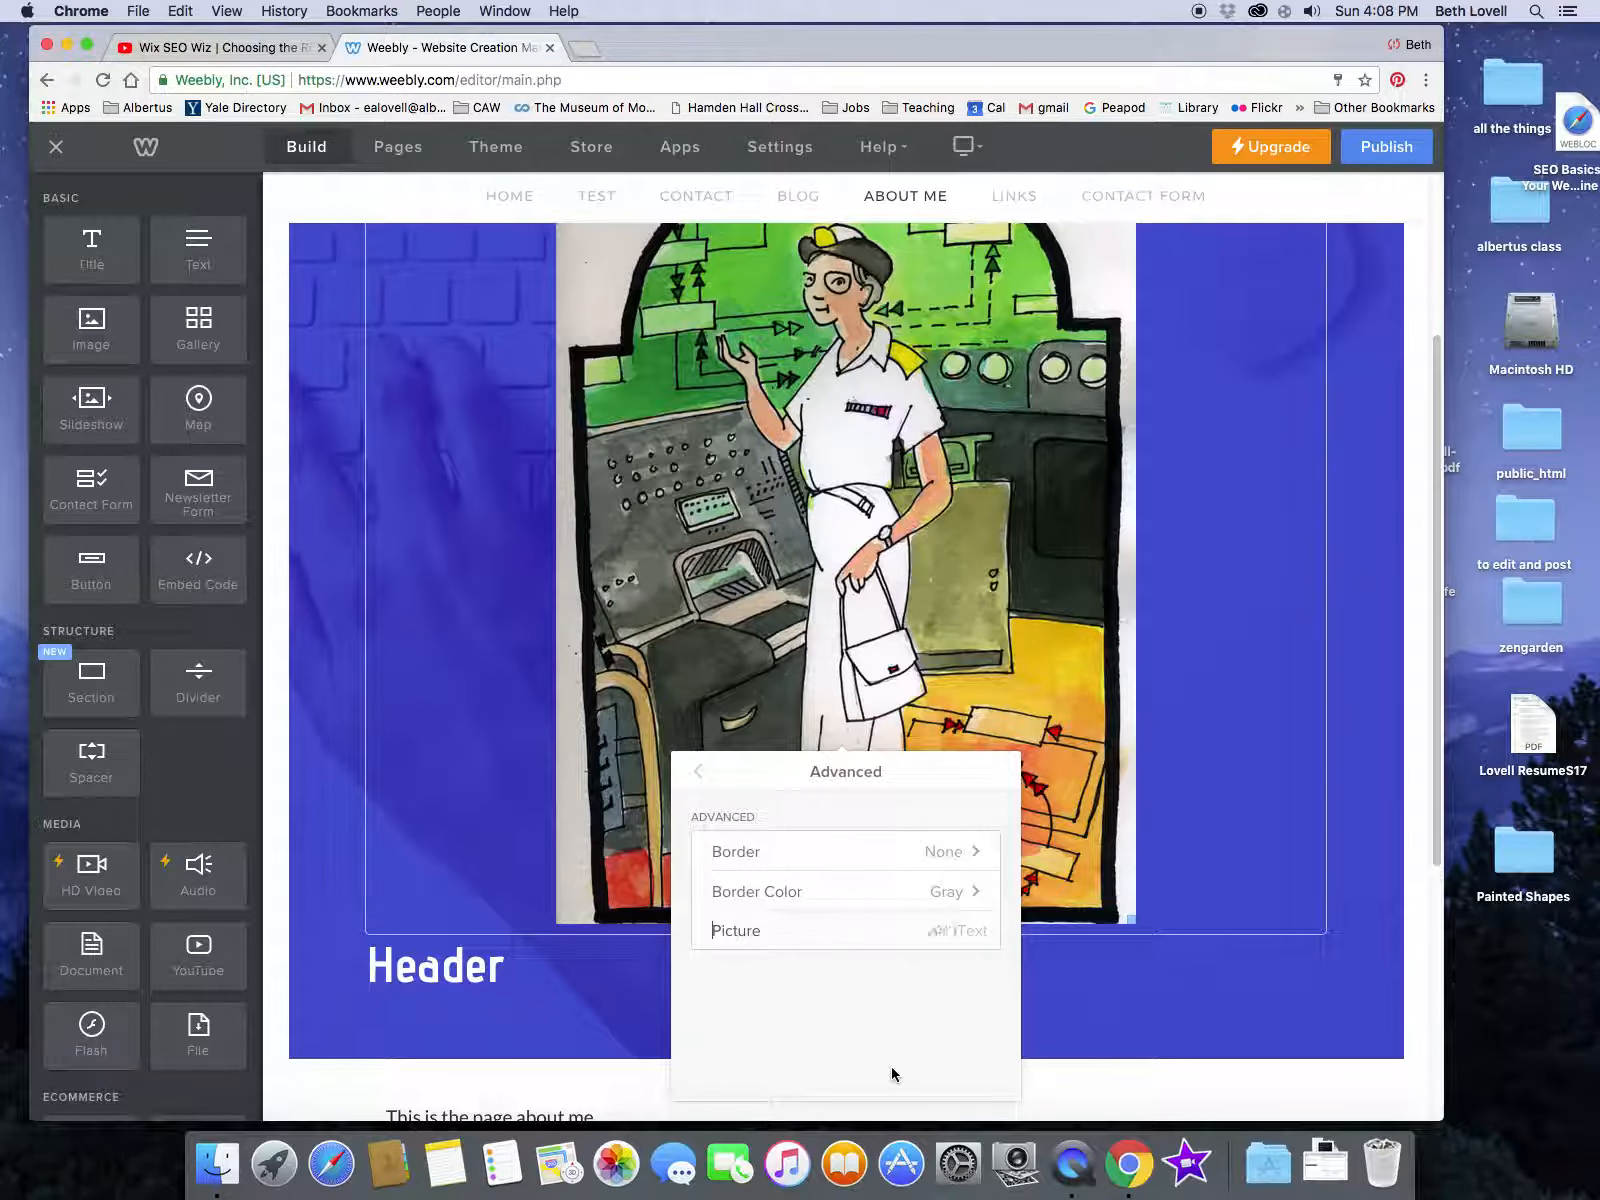
pyautogui.click(846, 928)
pyautogui.press('super+a')
pyautogui.write('gra')
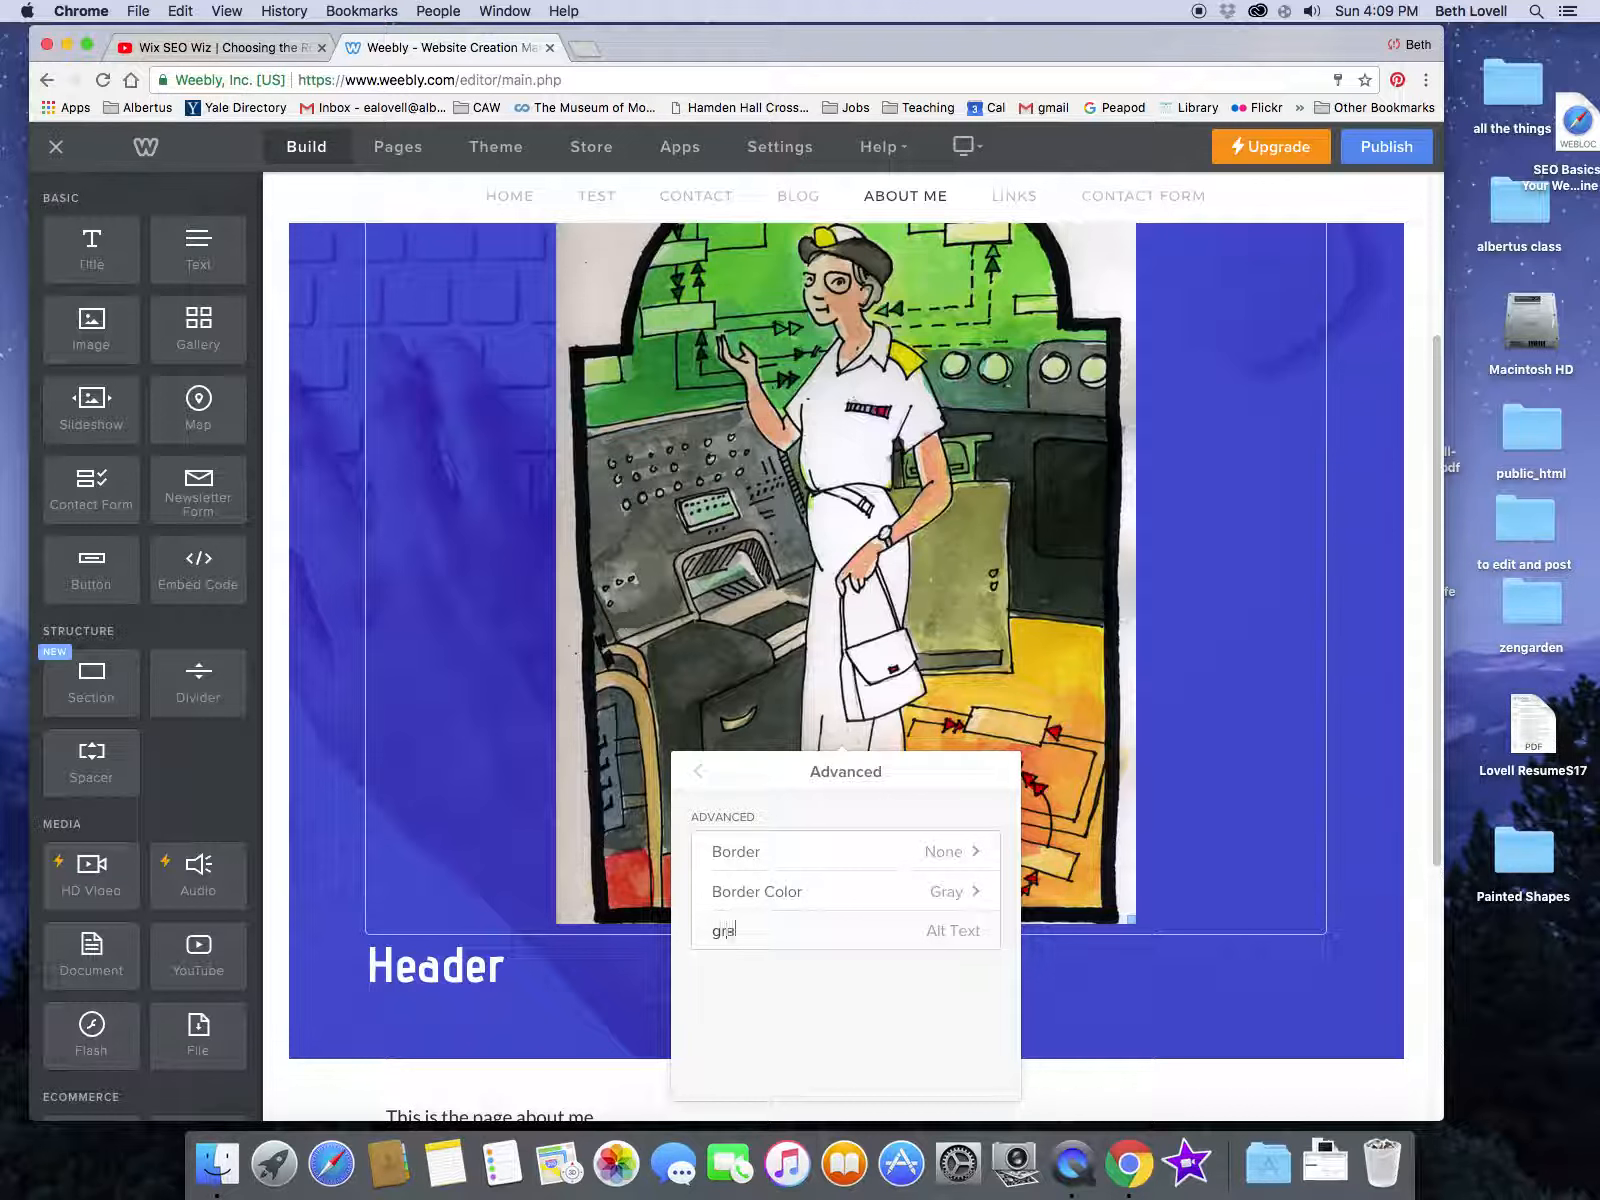
pyautogui.write('ce hopper illustration')
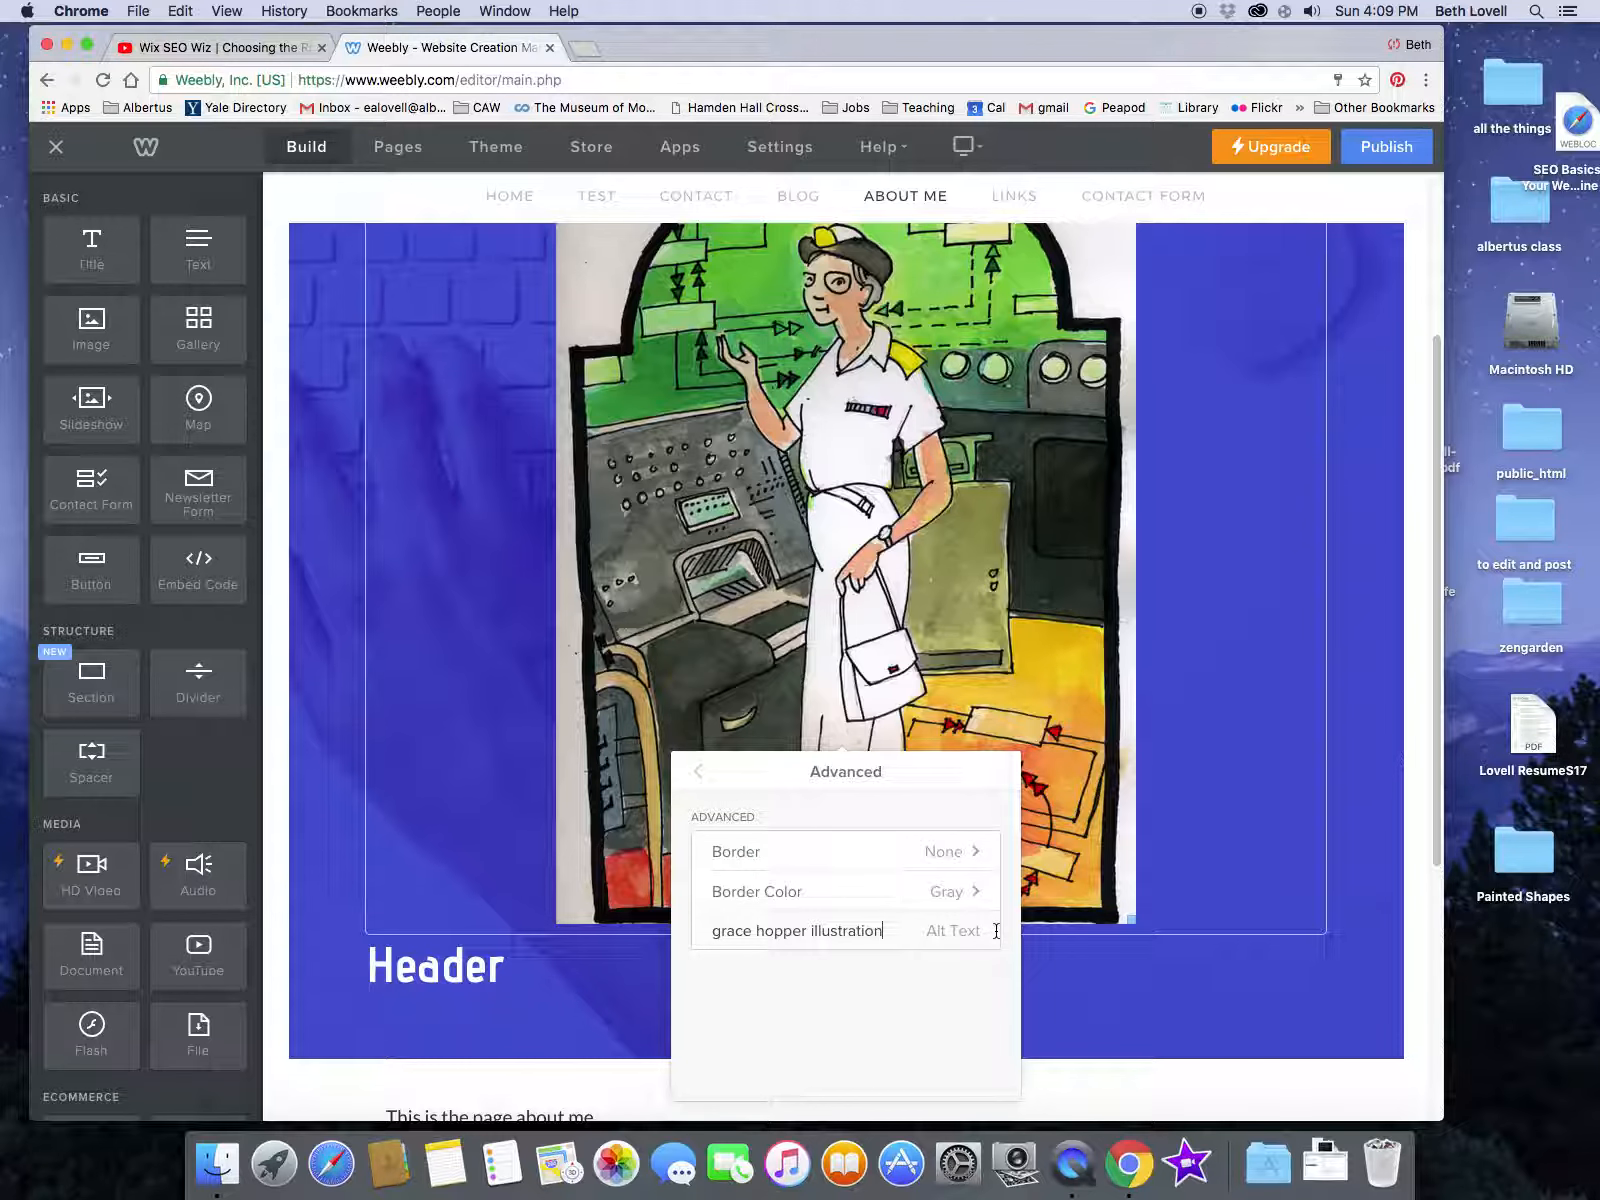
# Publish the website and dismiss the published-site dialog without continuing to the domain offer.
pyautogui.scroll(-5, 1146, 746)
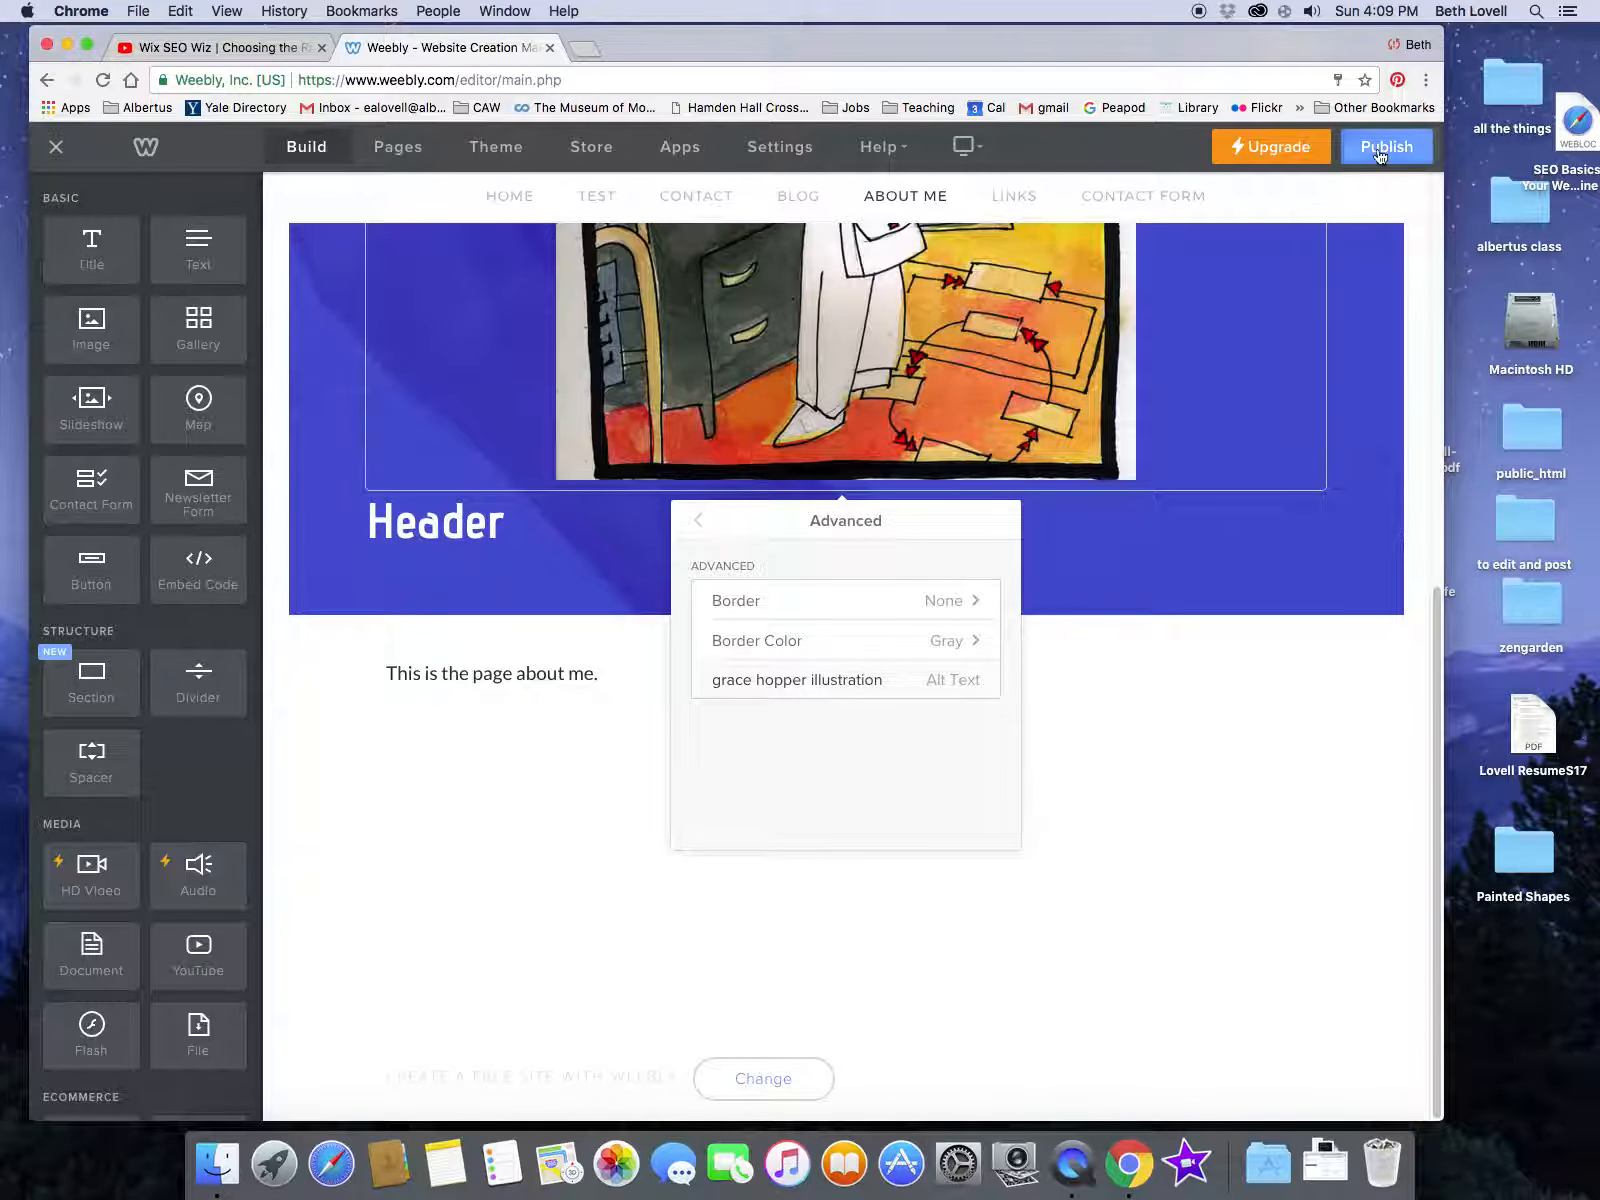
pyautogui.click(1386, 146)
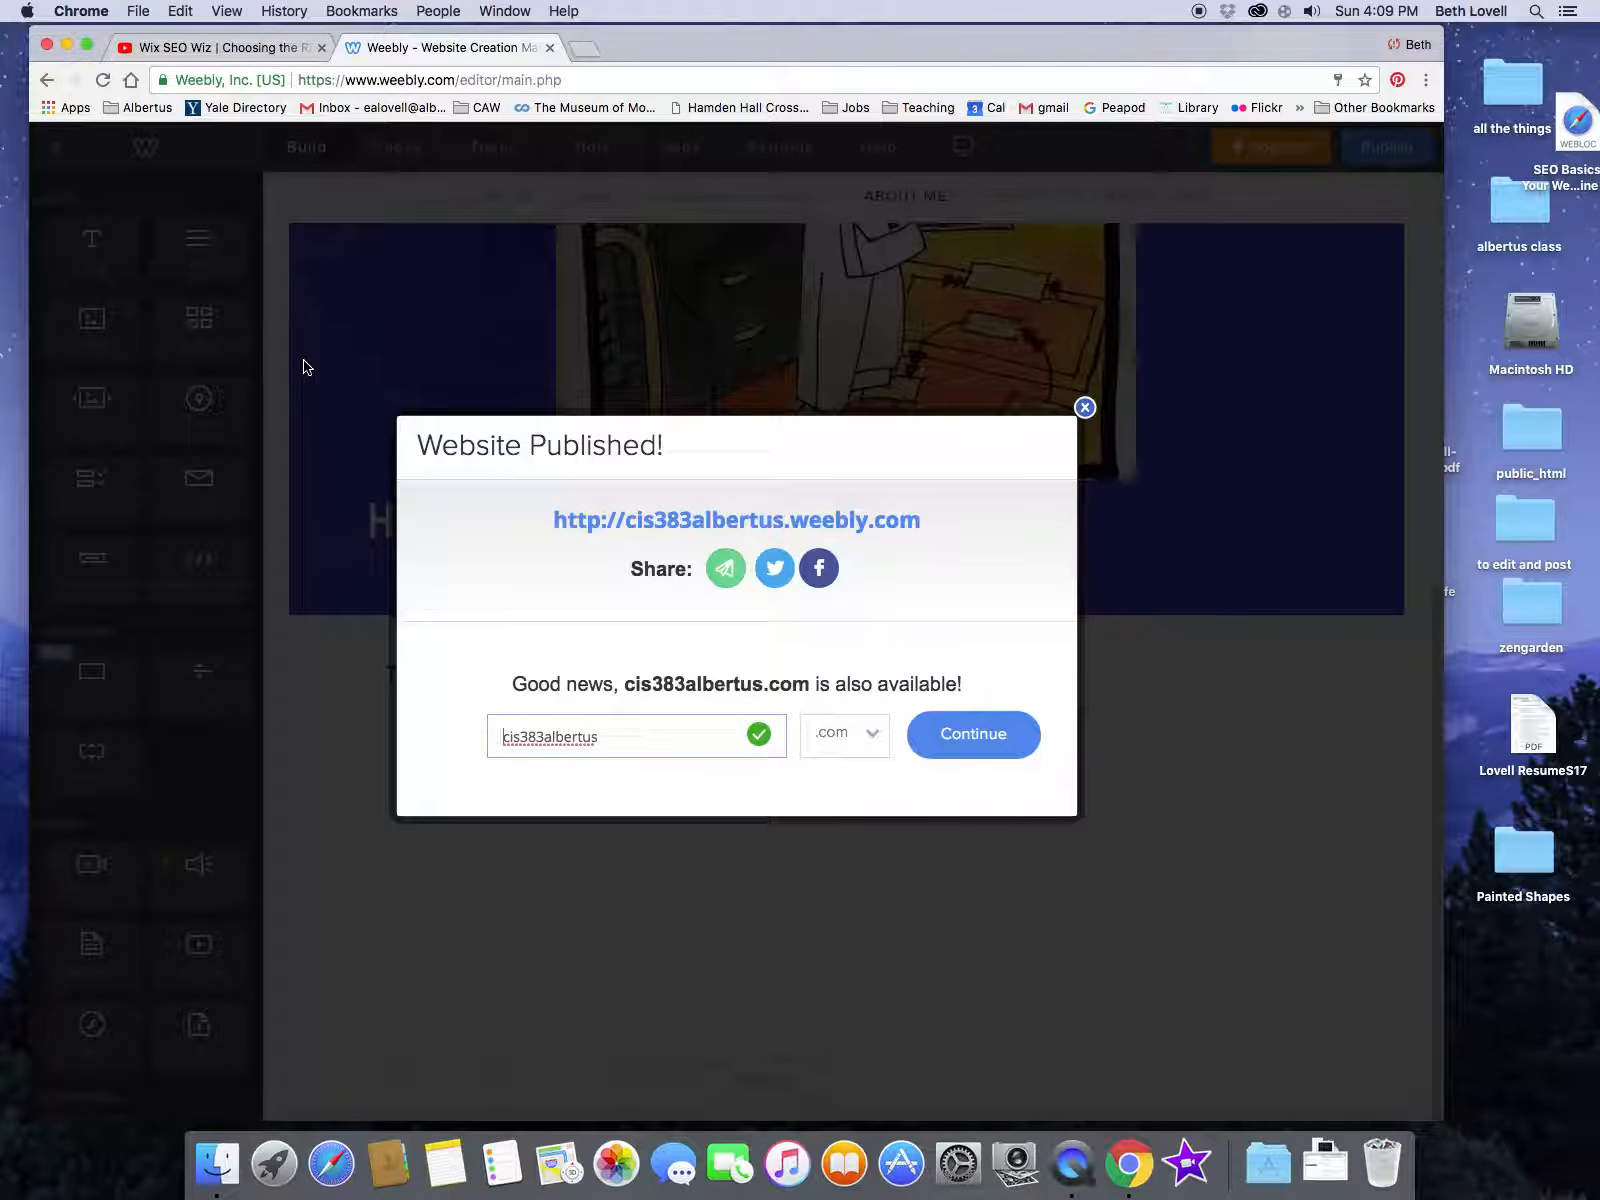
pyautogui.click(1085, 407)
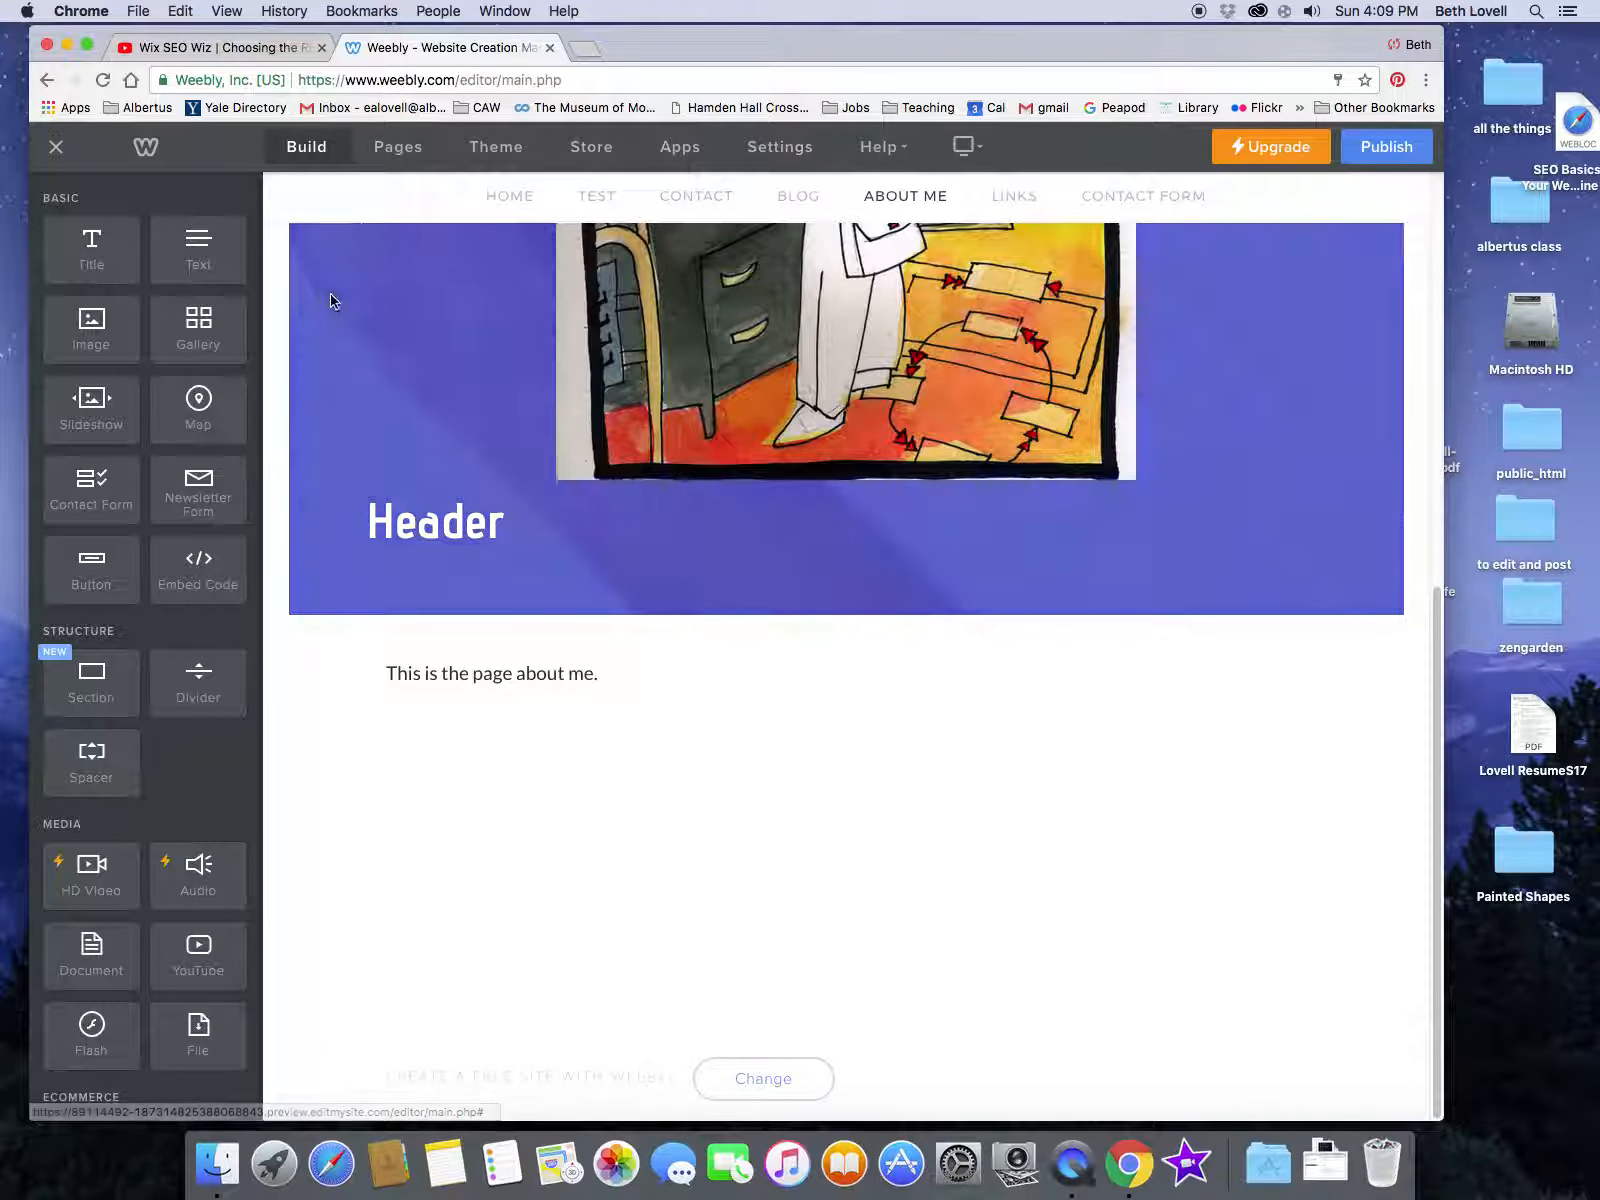
# Reopen the header image's advanced settings to check its alt text.
pyautogui.click(642, 326)
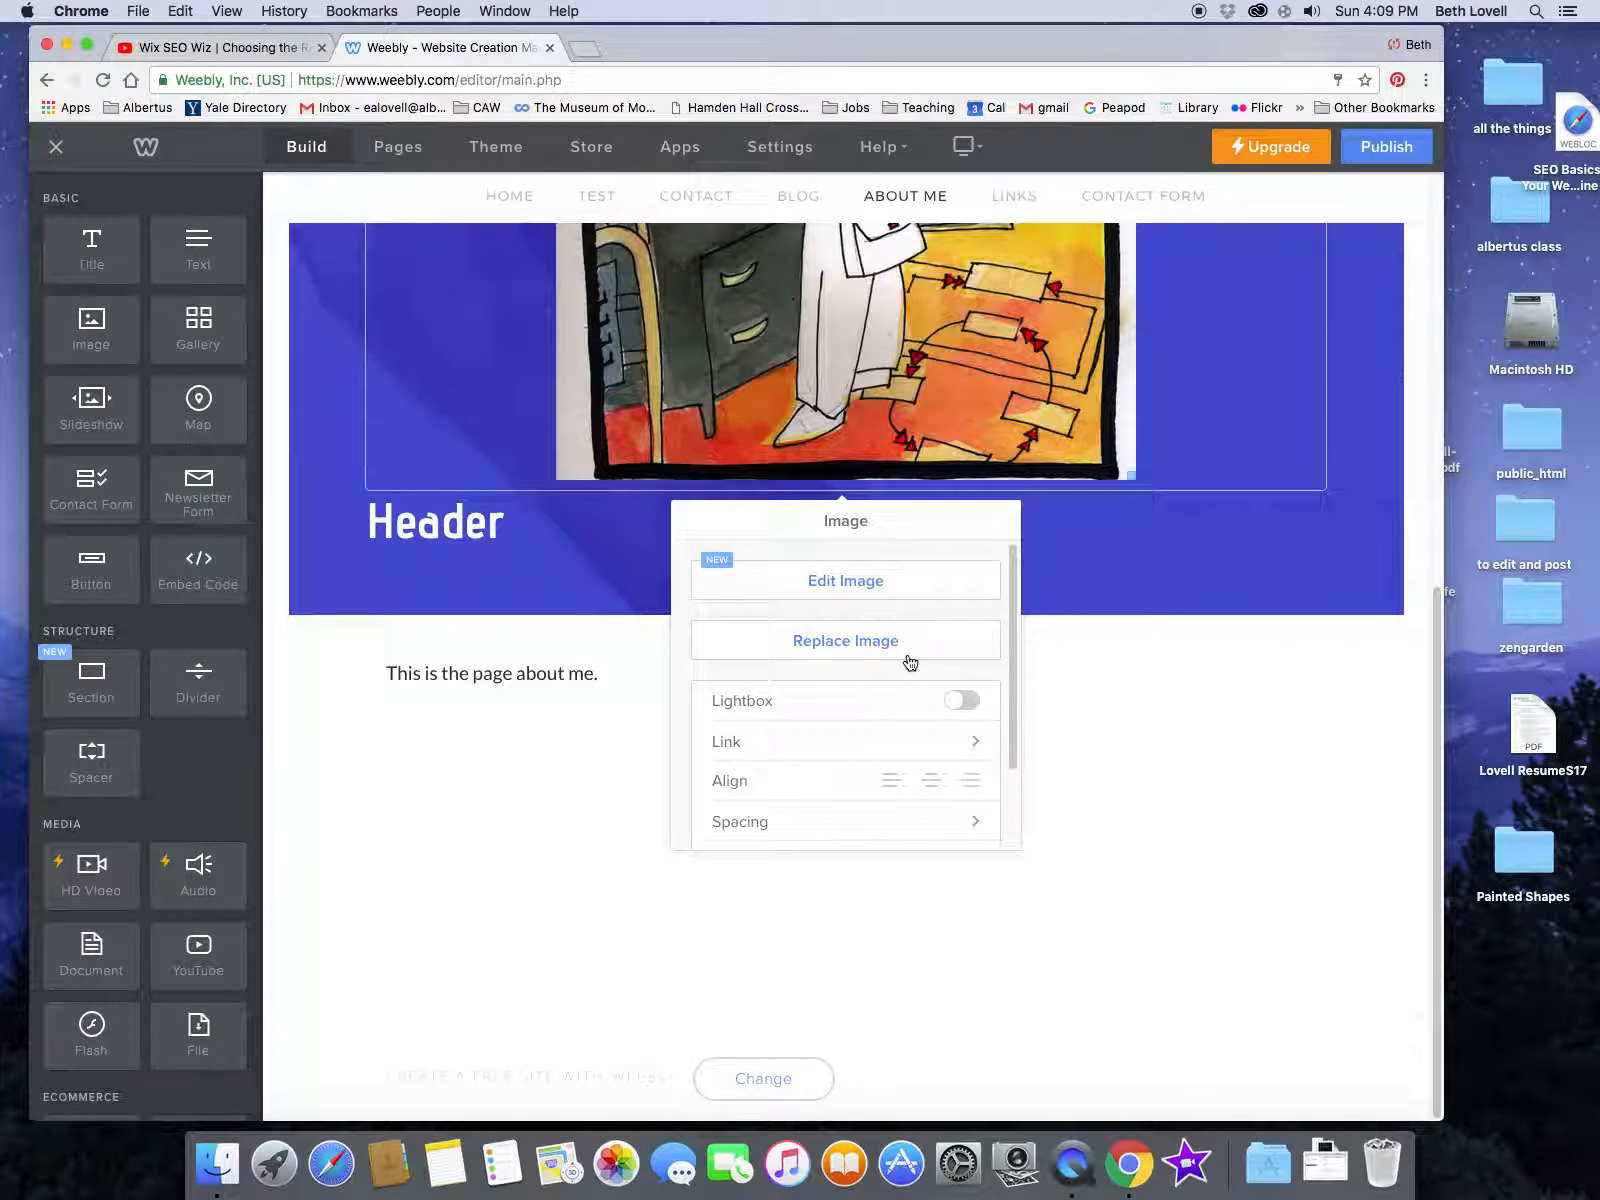
pyautogui.scroll(-2, 1000, 700)
pyautogui.click(866, 818)
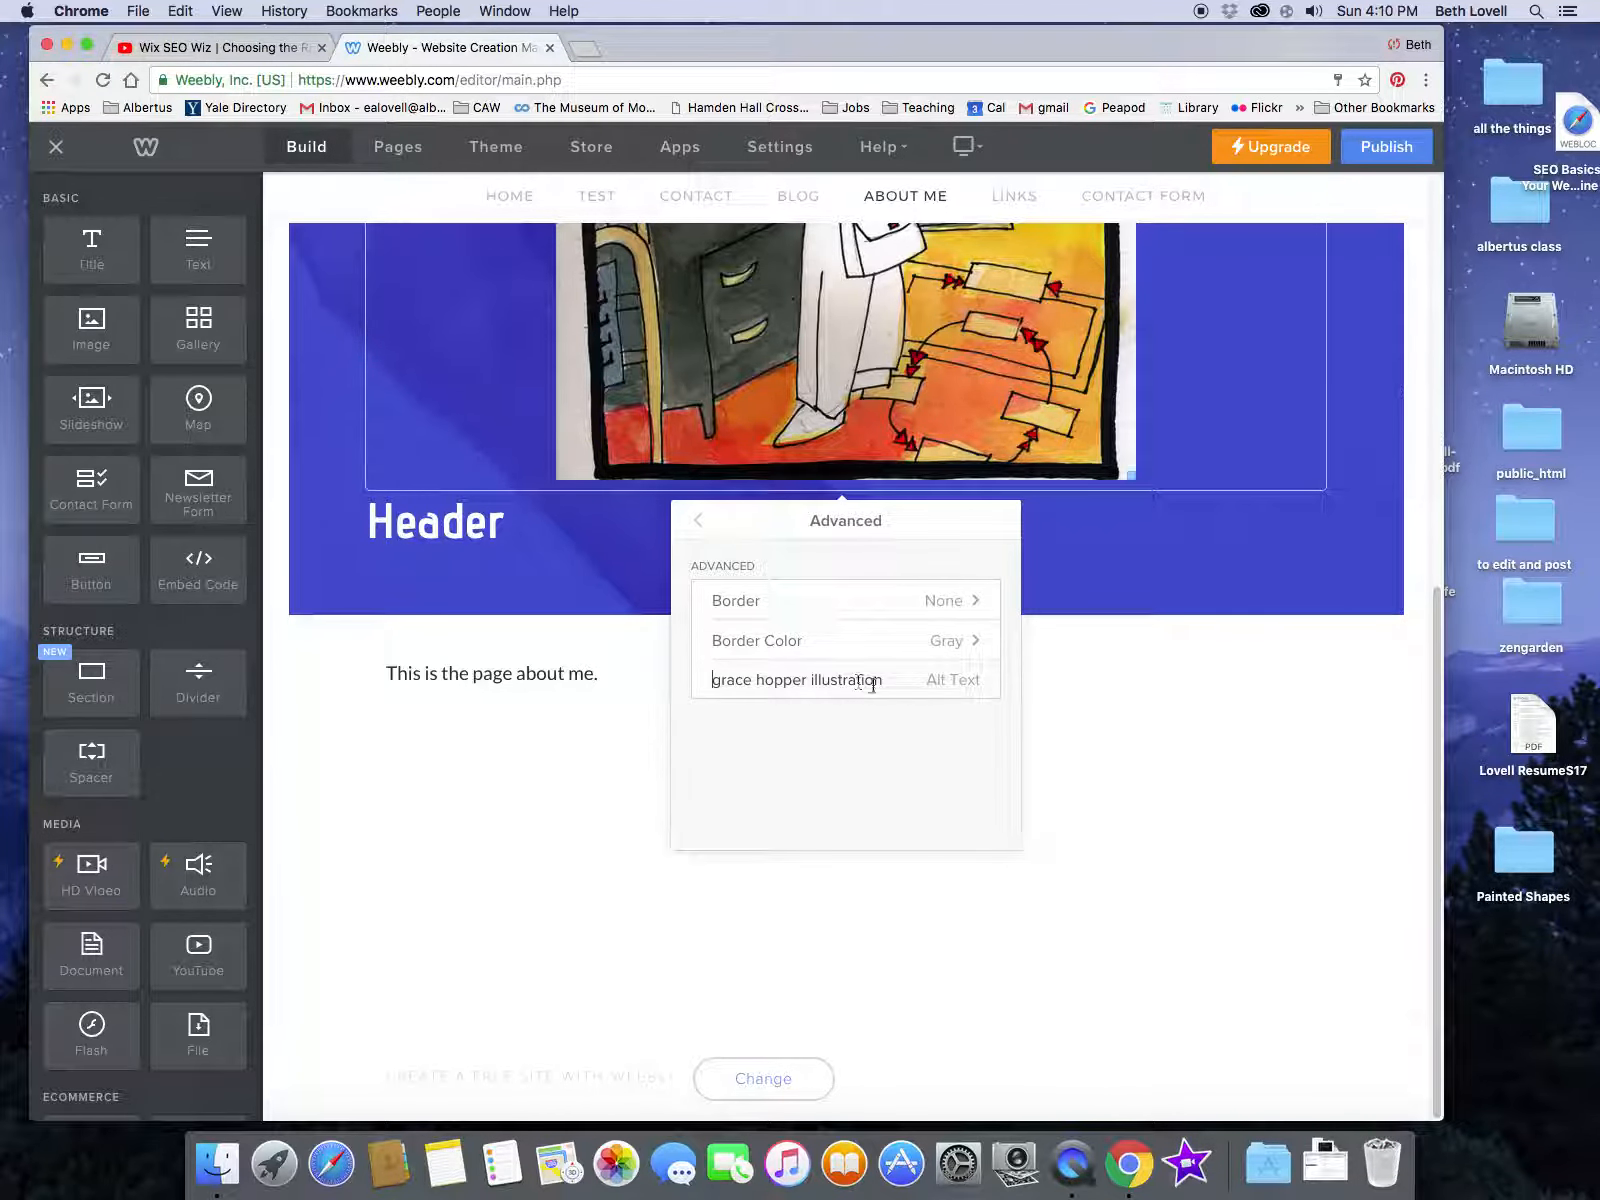